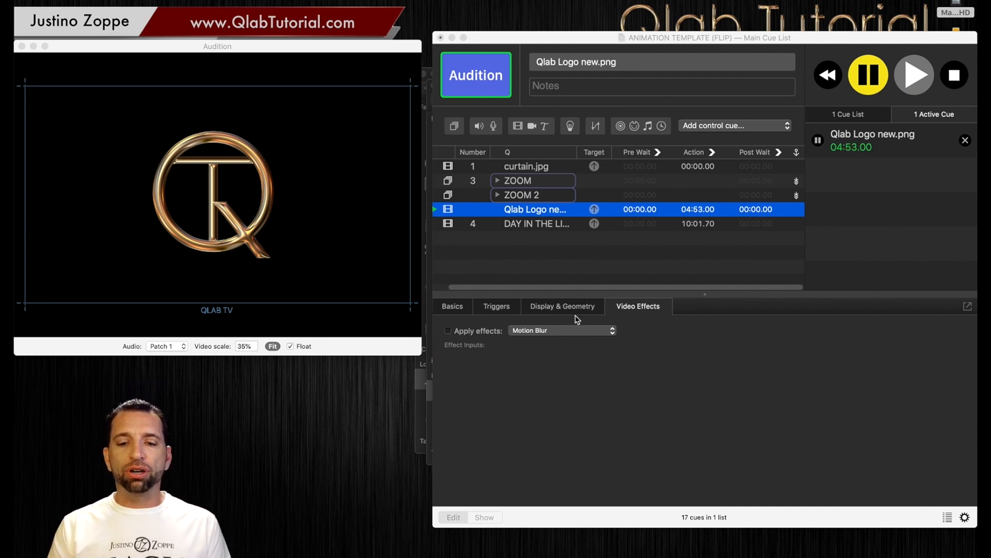
click(540, 306)
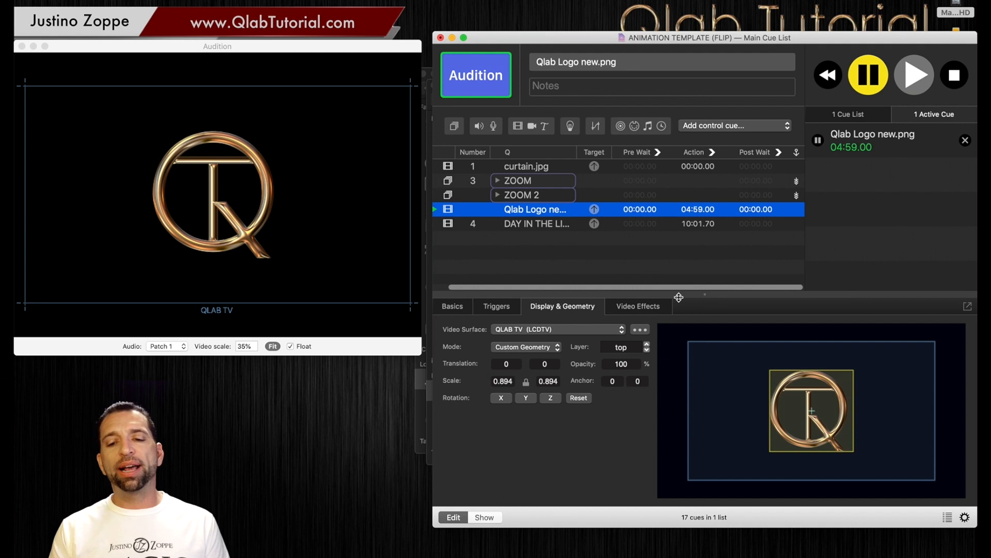
click(652, 310)
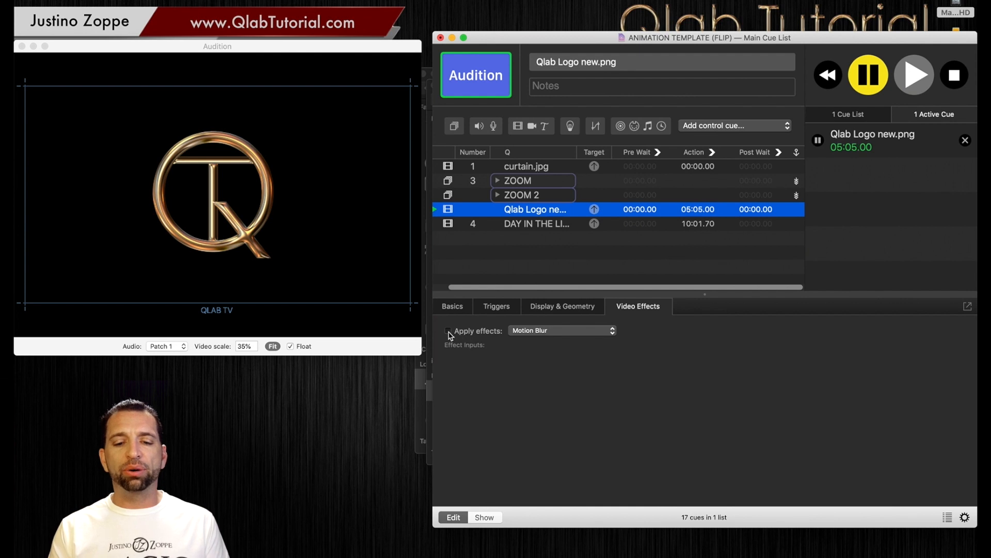
click(539, 330)
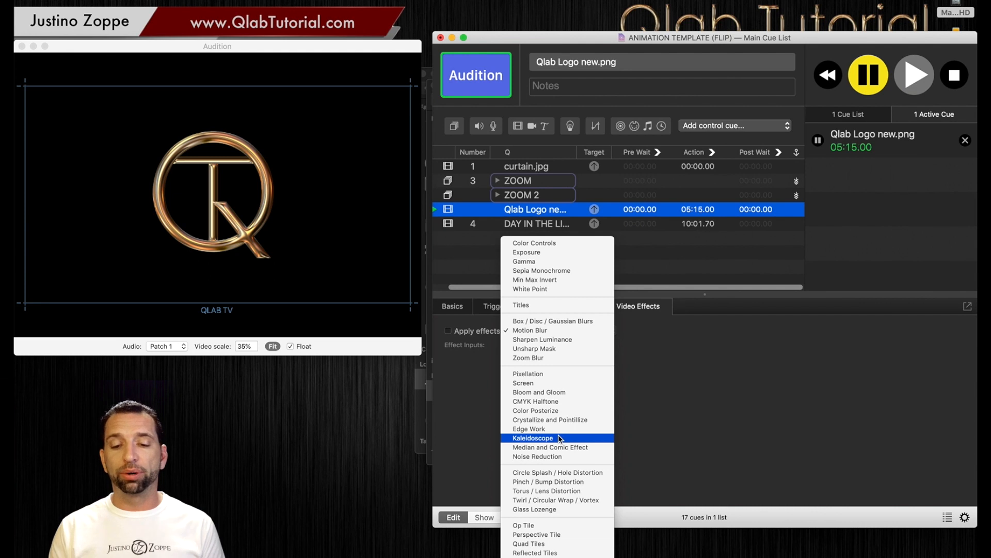
click(640, 415)
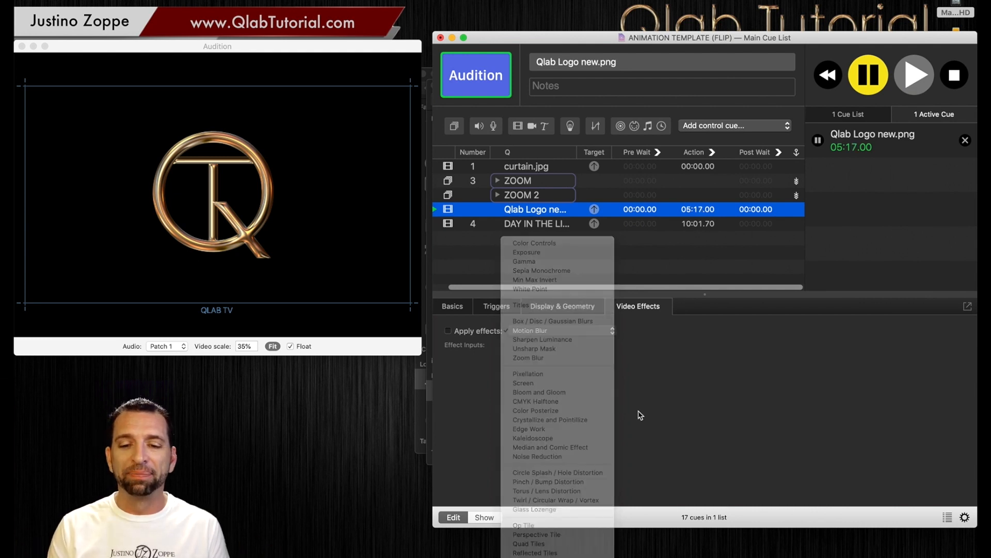
Enable the Motion Blur effect on the Qlab Logo new.png cue with radius 94.322 and angle 180.
click(447, 331)
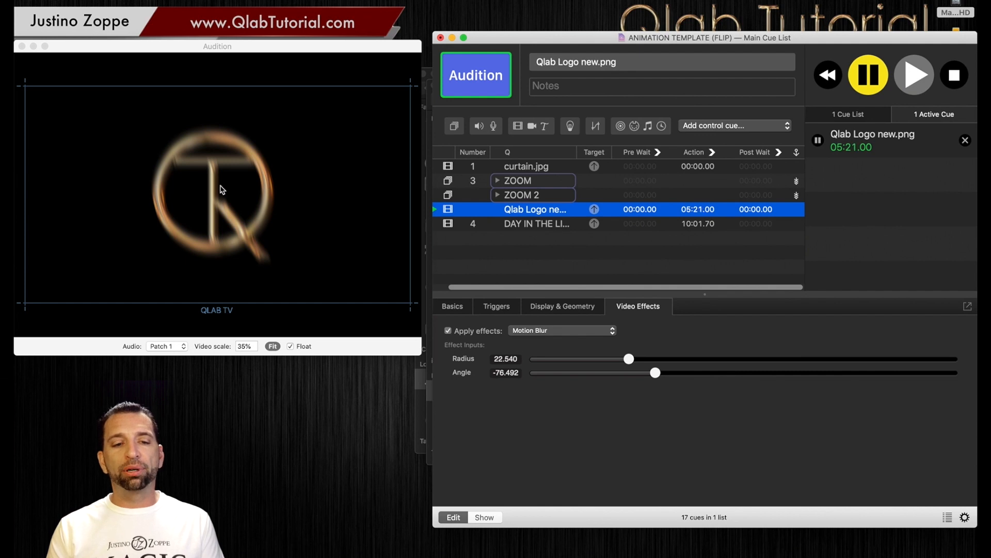
drag(630, 360, 931, 374)
drag(858, 357, 710, 406)
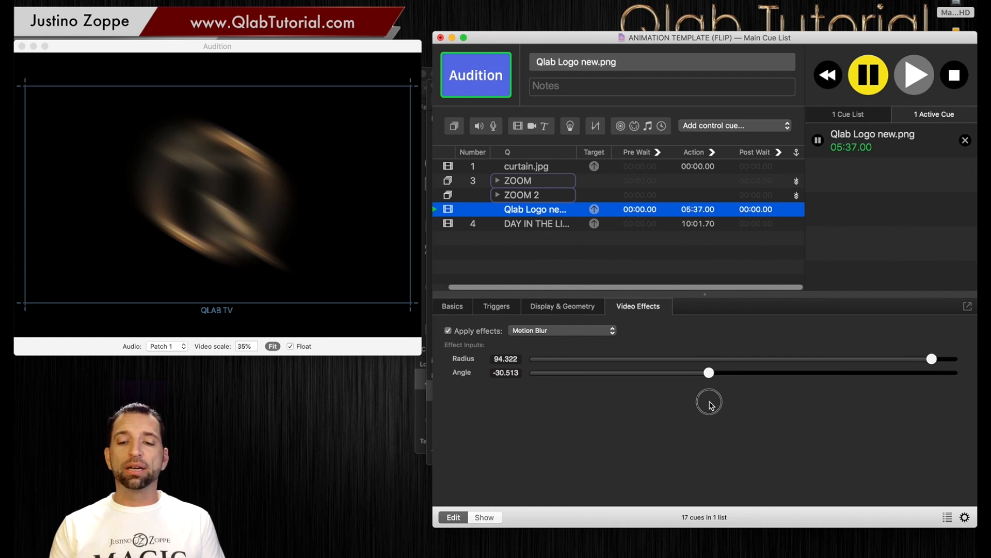
drag(709, 406, 978, 406)
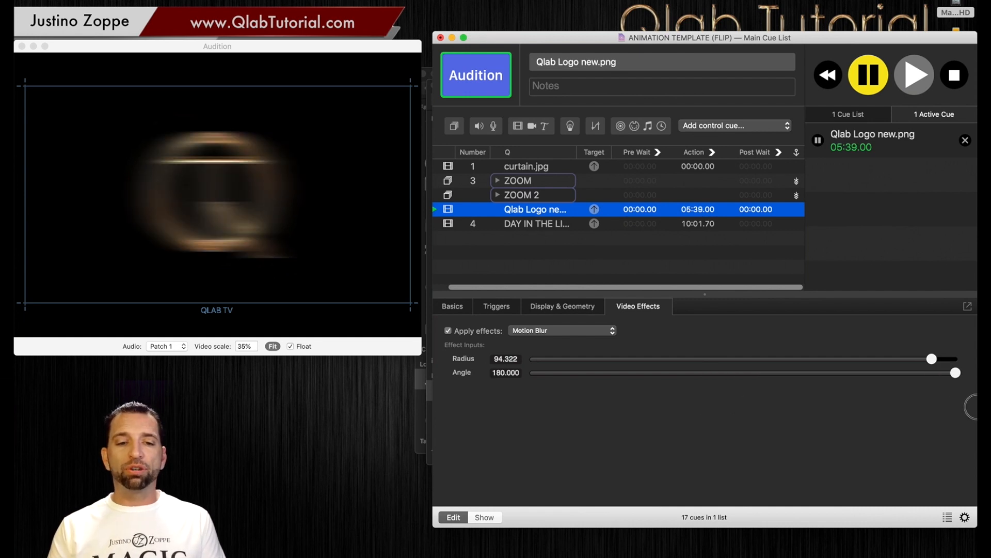
Add a fade cue that targets the Qlab Logo new.png cue.
click(536, 252)
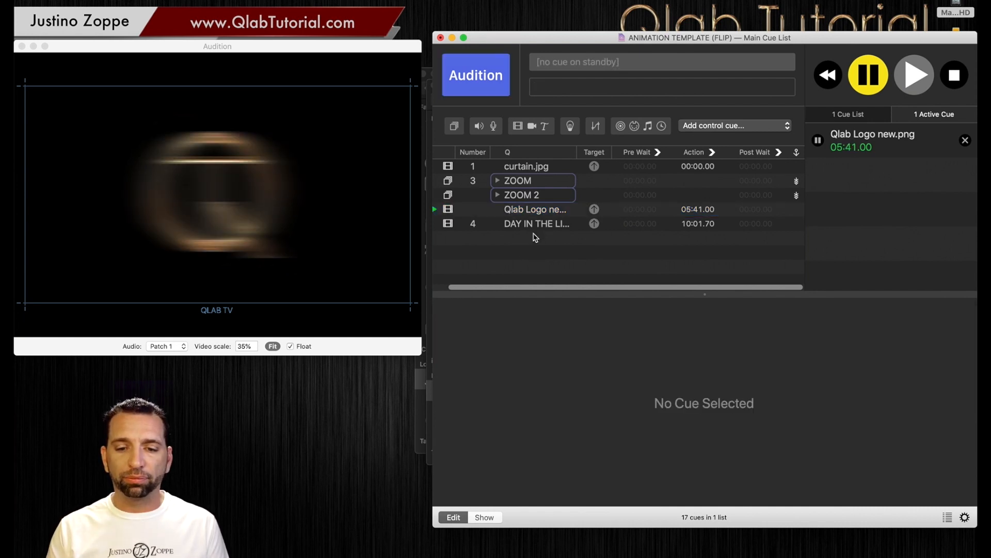
click(534, 211)
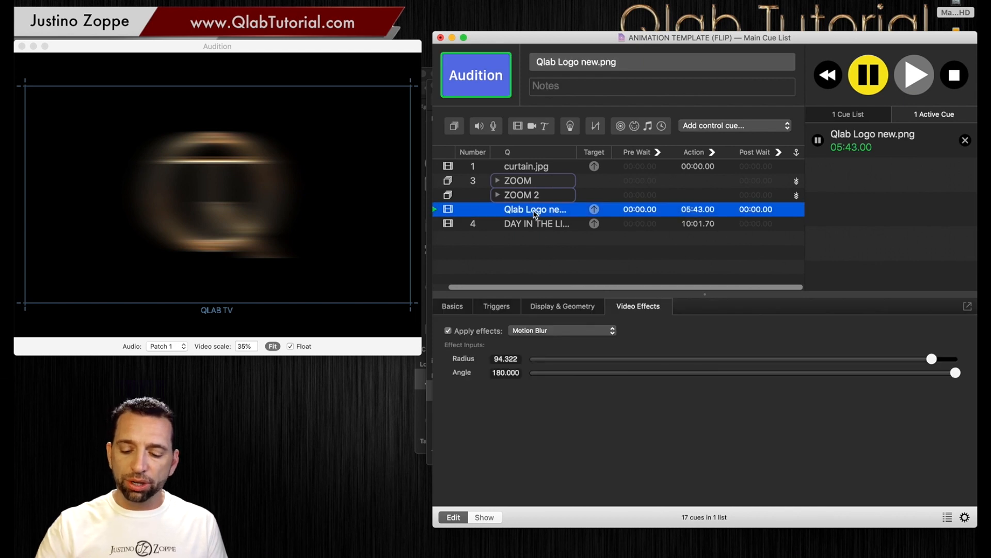
key(super+7)
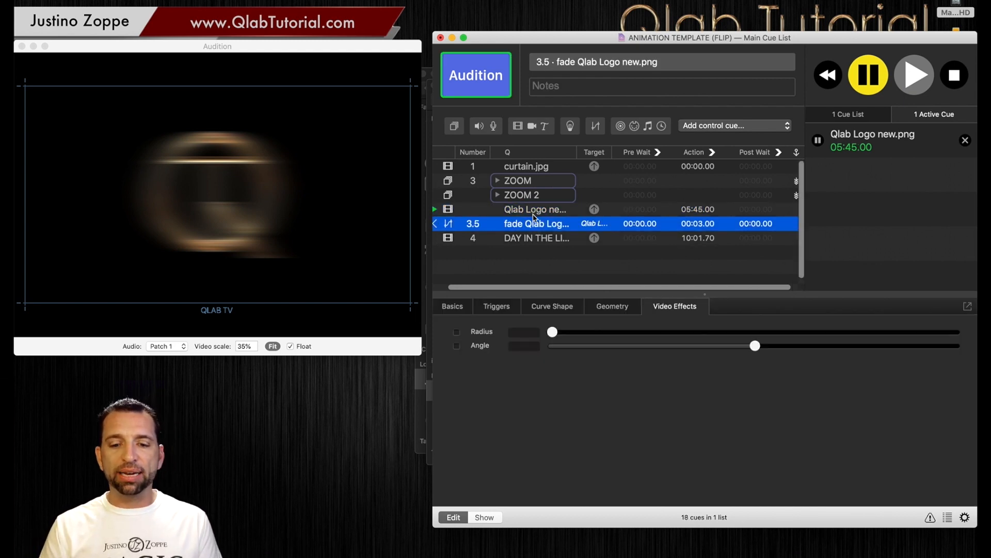
Enable both motion blur parameters in the fade cue and set radius to 0 and angle to -180.
click(620, 308)
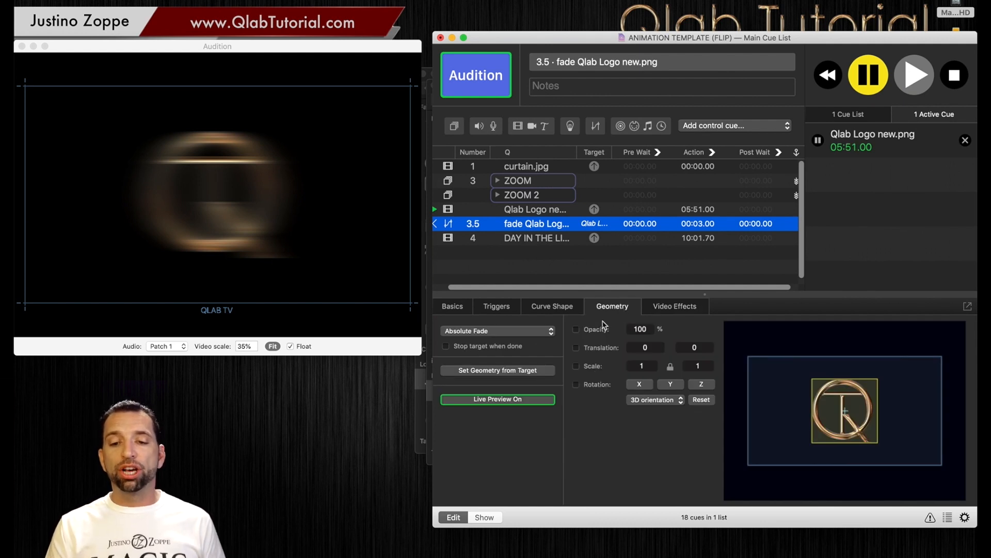
click(680, 307)
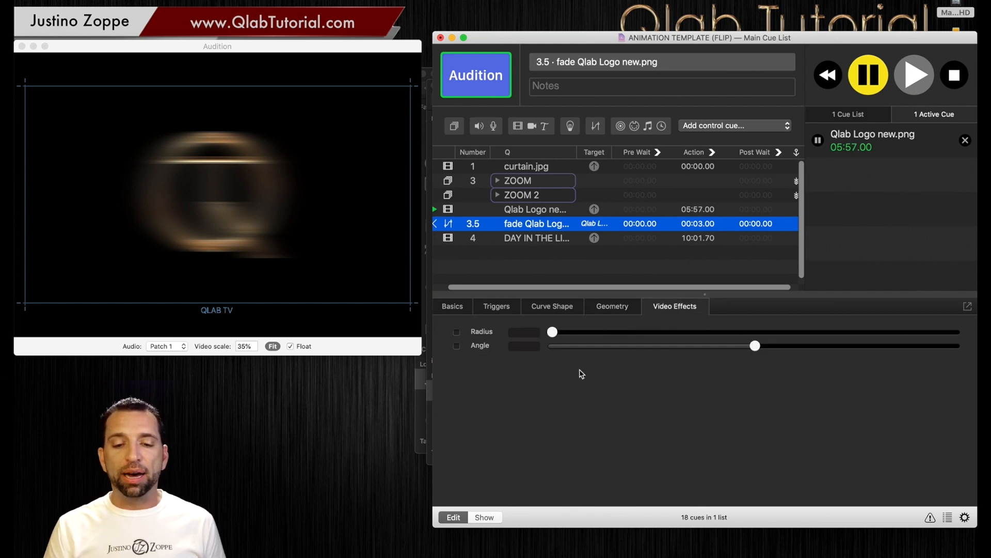
click(457, 346)
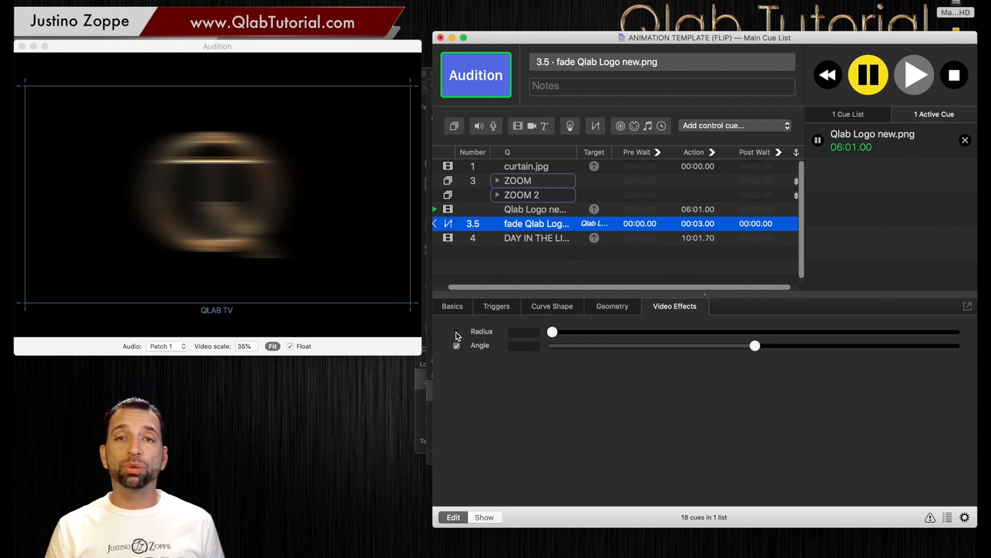
click(456, 332)
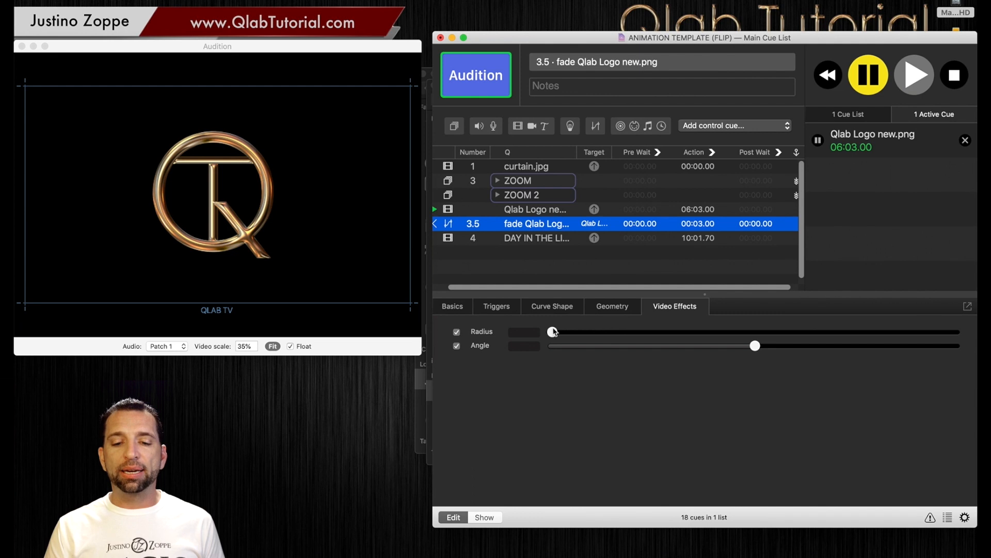
drag(551, 332, 504, 332)
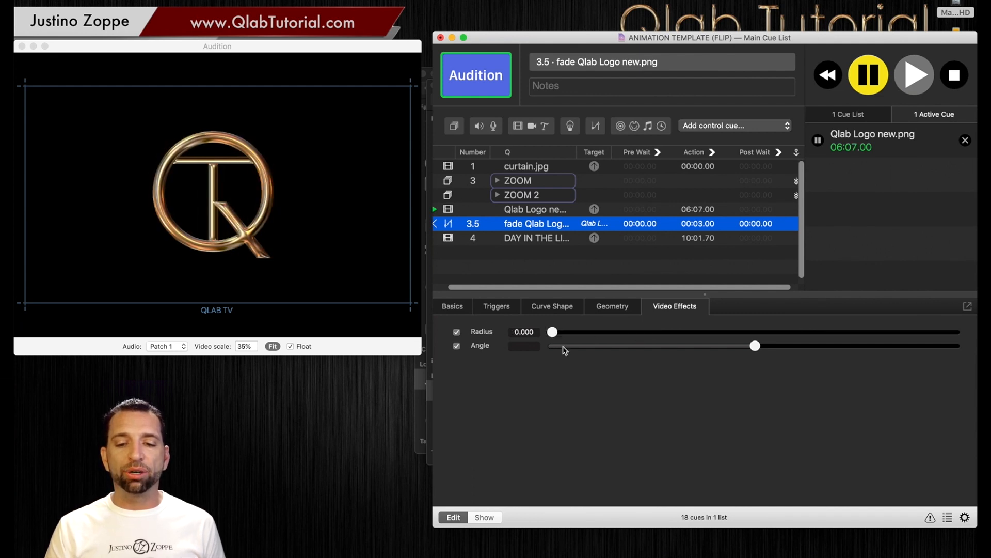
drag(563, 346, 526, 352)
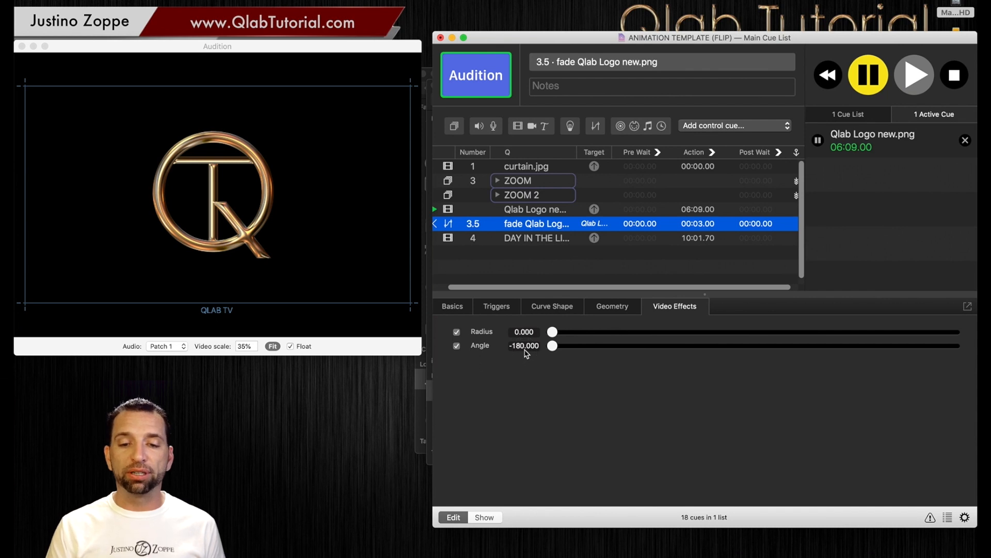
Stop the running logo cue, play it again followed by its fade cue to check the blur animation, and stop playback.
click(954, 74)
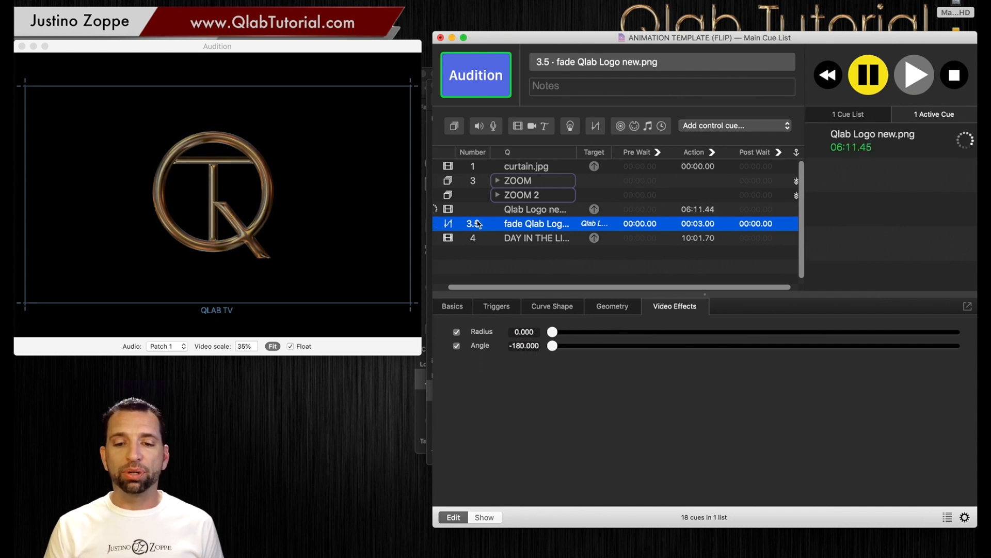
click(514, 210)
key(space)
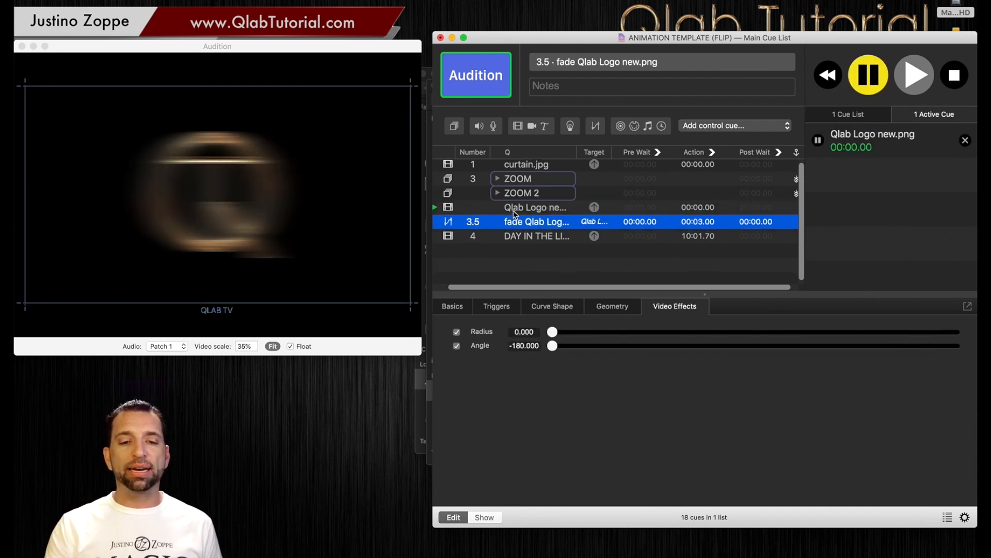
key(space)
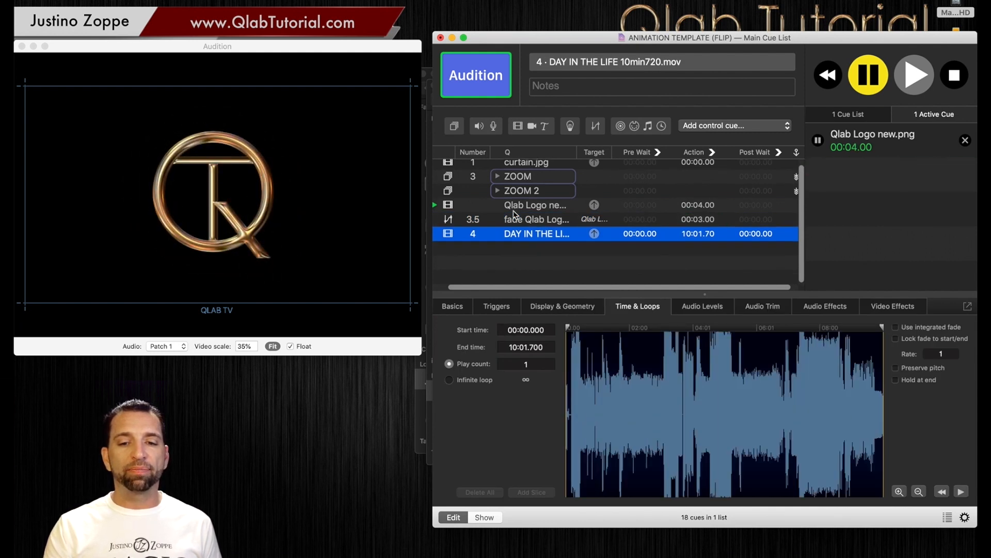
key(Escape)
Set the opacity of the Qlab Logo new.png cue to 0%.
click(531, 206)
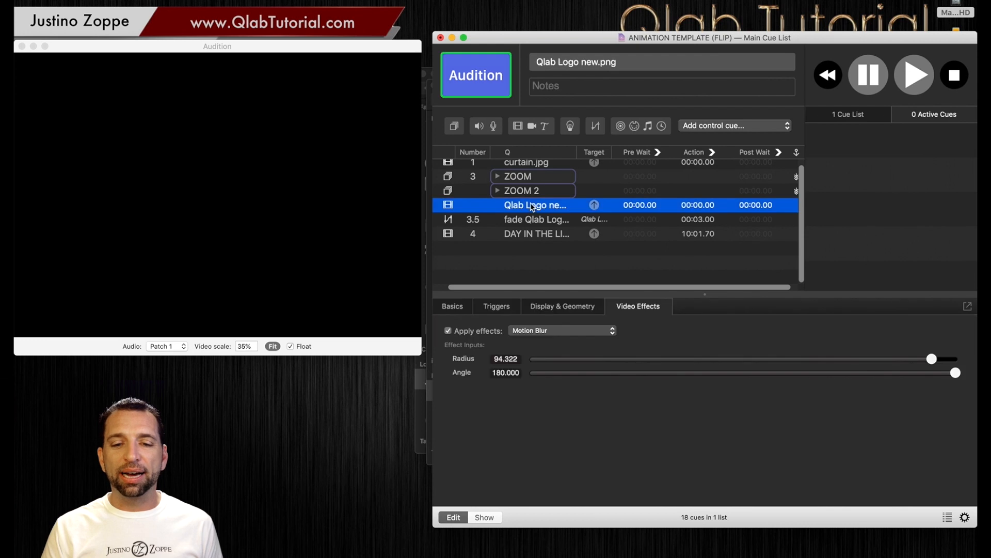
click(526, 220)
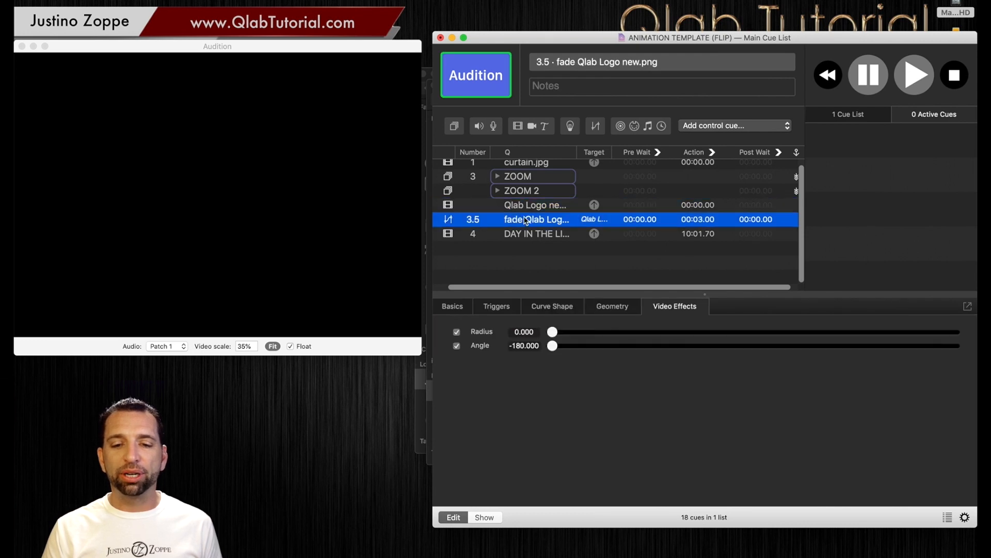
click(530, 207)
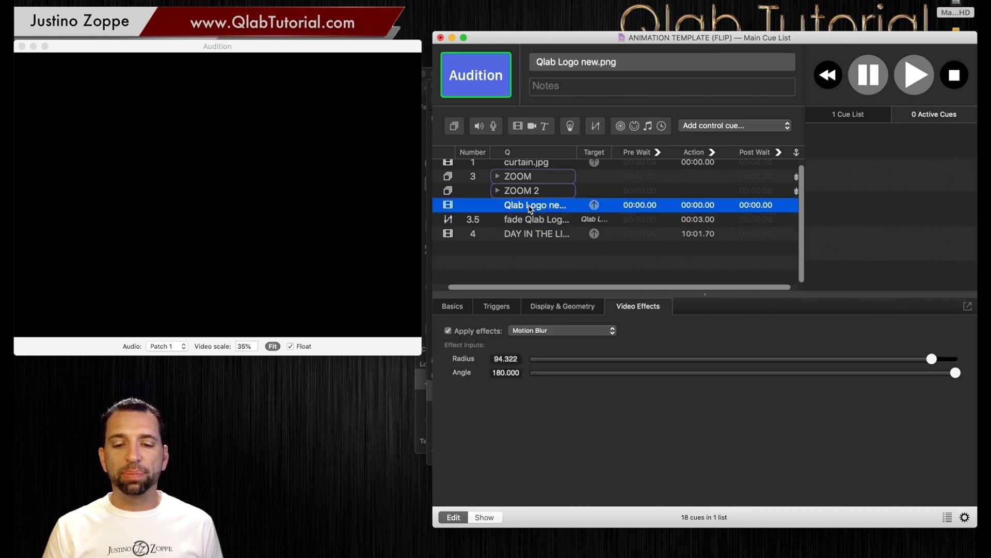
click(562, 306)
click(621, 364)
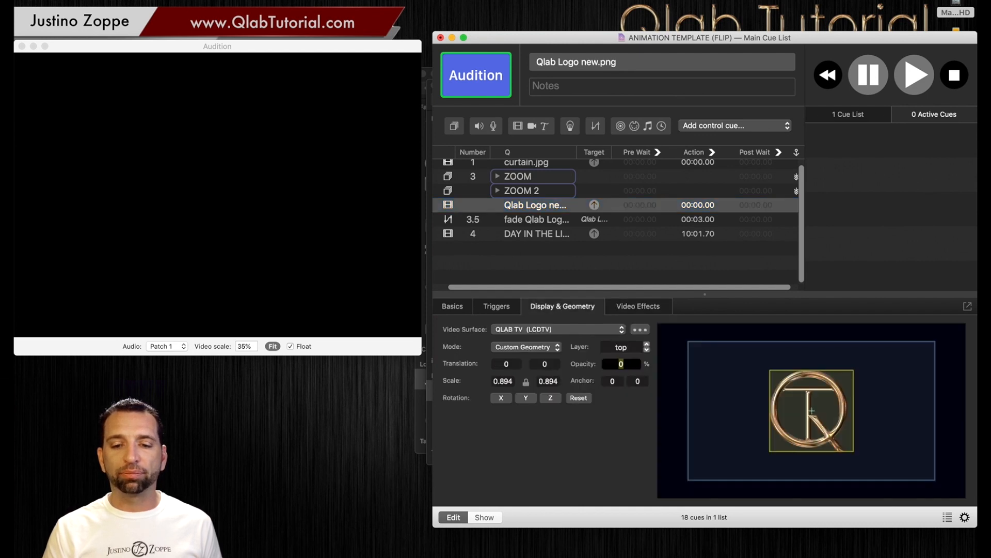
Enable opacity in the logo fade cue's geometry at 100%.
click(528, 220)
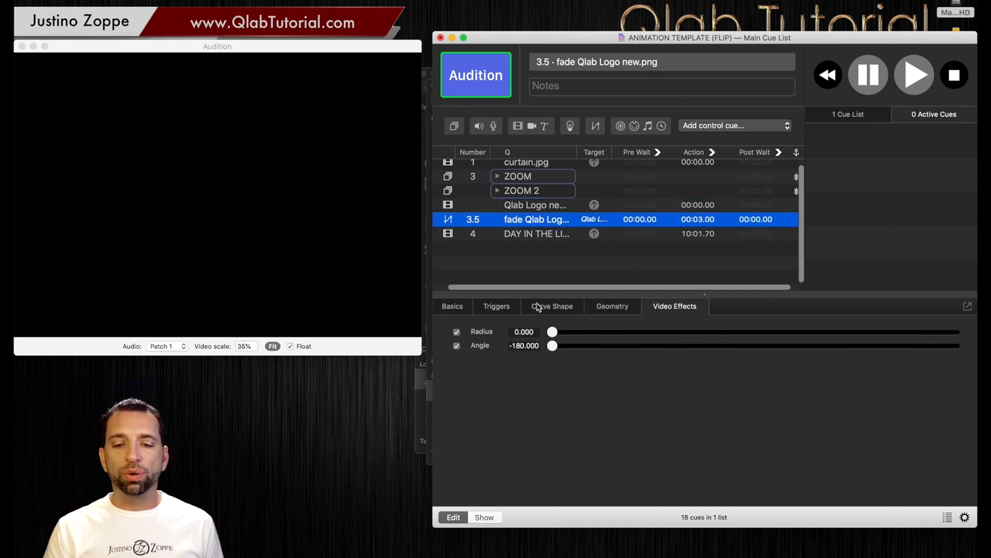
click(614, 308)
click(636, 329)
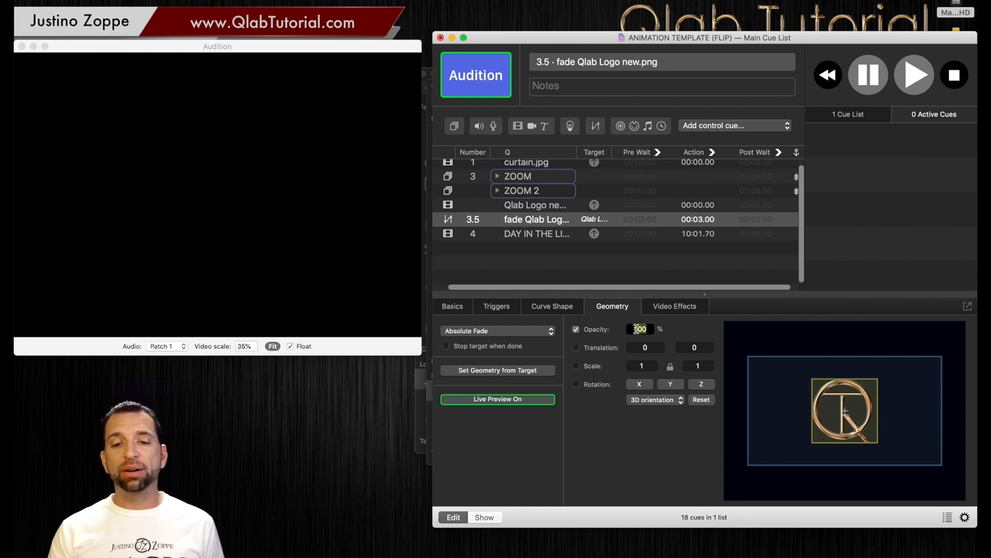
Preview the logo cue and its fade cue with the combined blur and opacity fade, and stop playback.
click(534, 205)
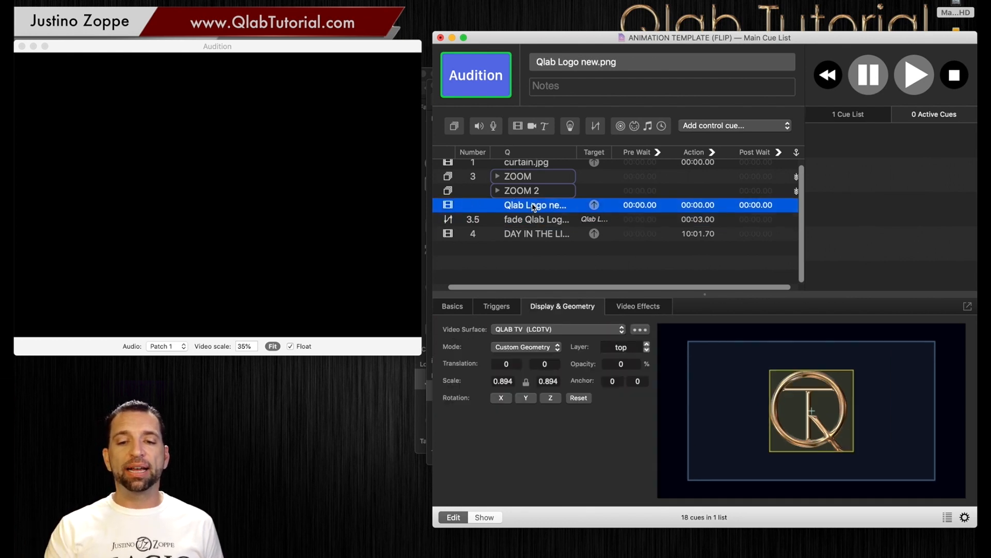
key(space)
key(space)
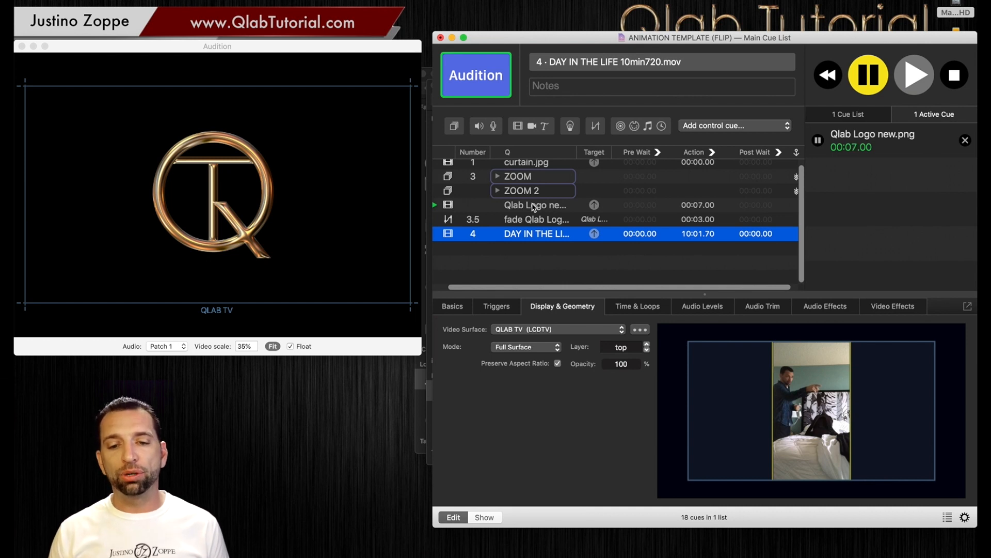
key(Escape)
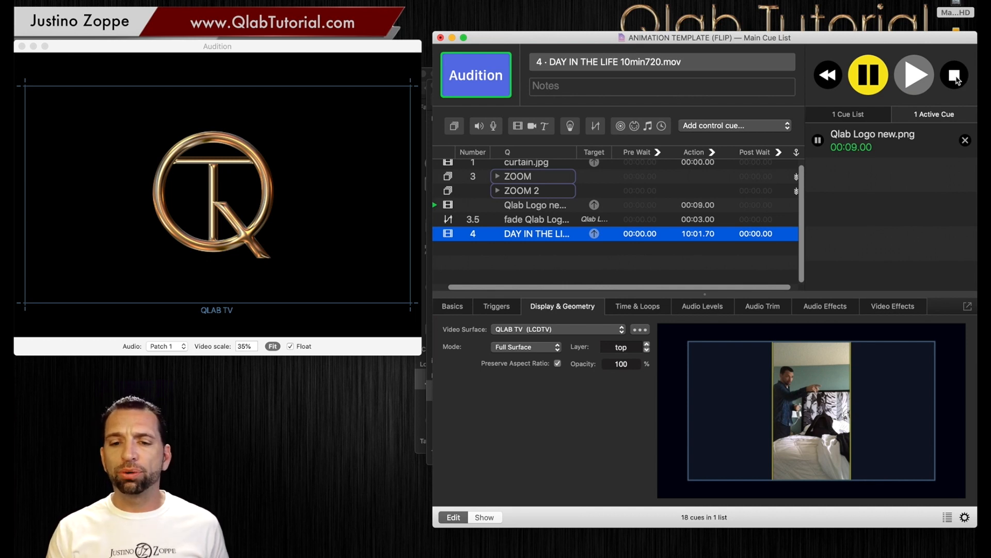
Play the curtain.jpg cue and apply the Color Controls video effect to it.
click(522, 165)
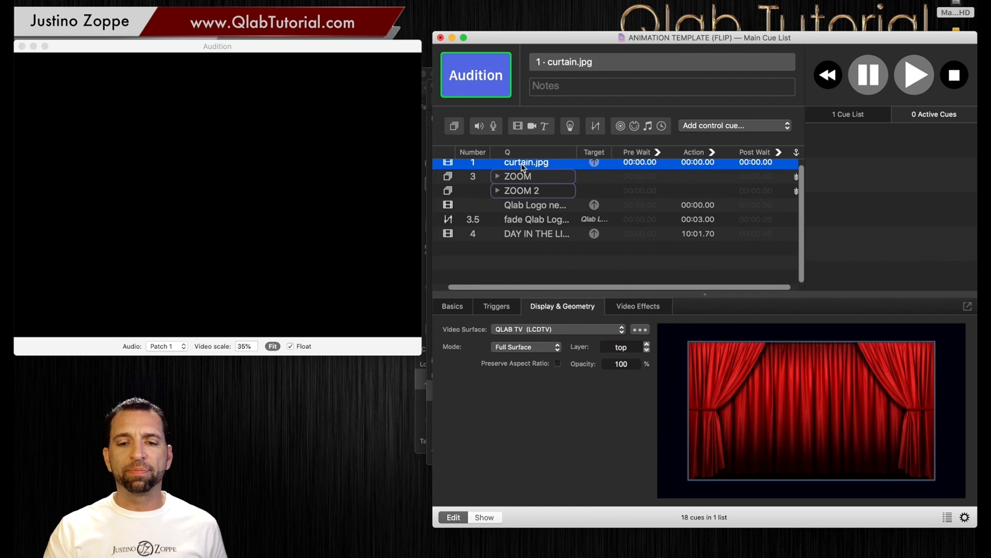
key(space)
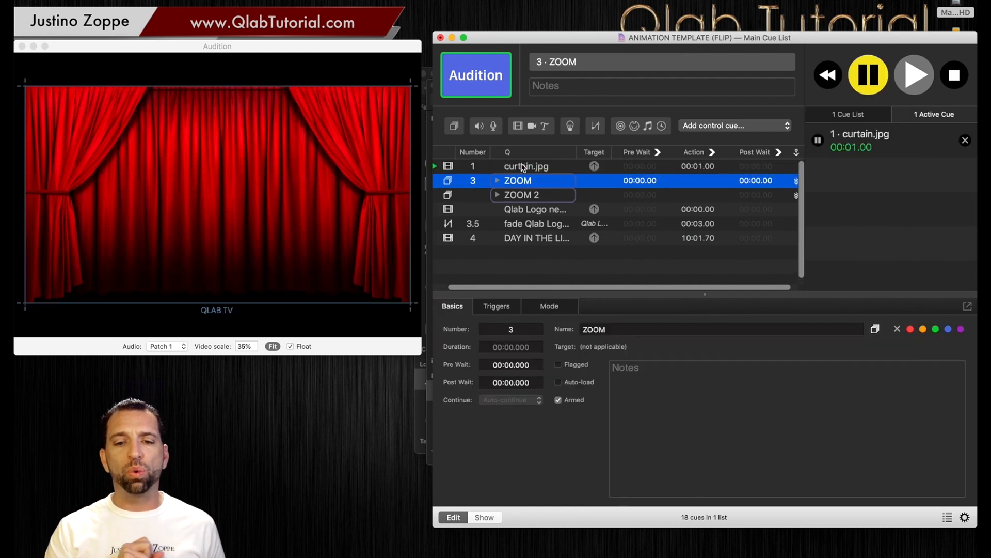
click(522, 166)
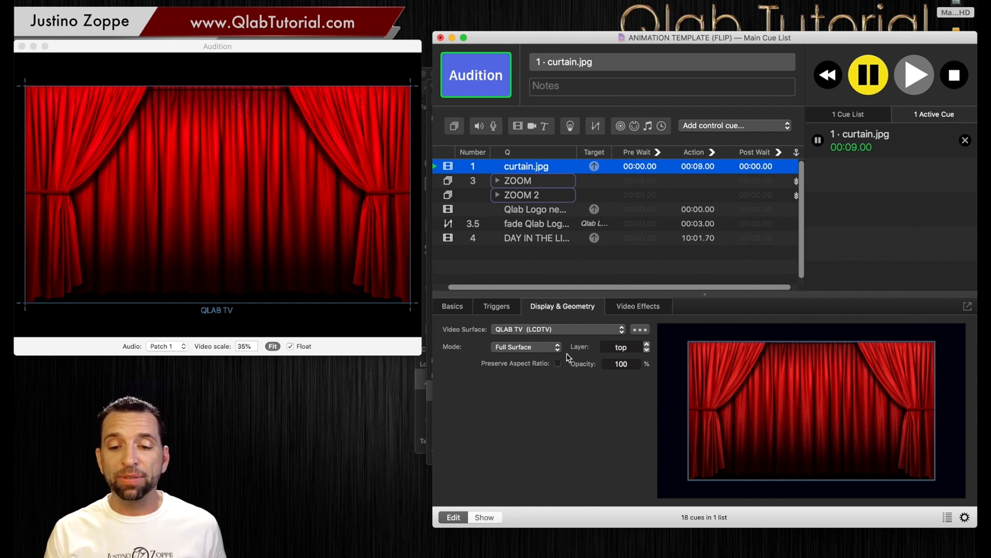
click(639, 306)
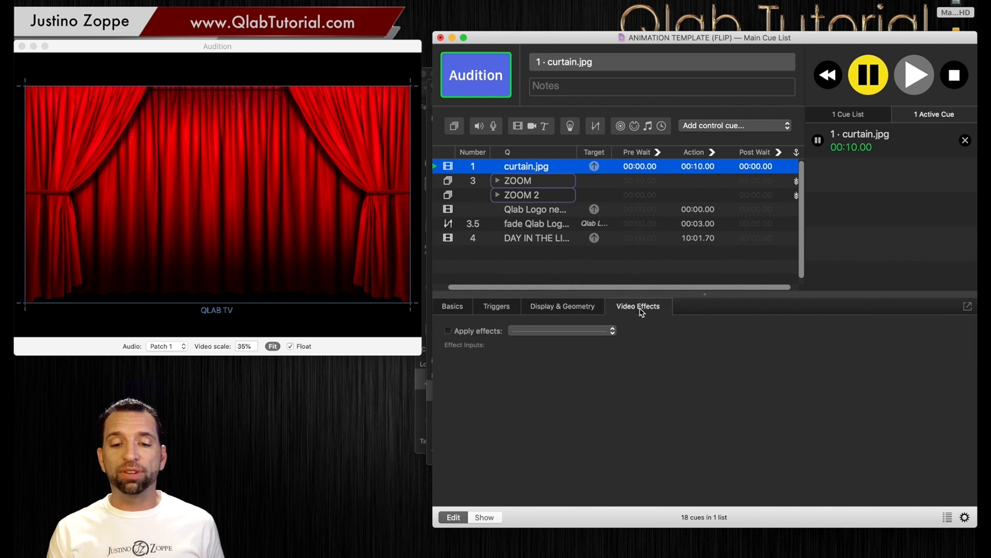
click(448, 331)
click(523, 331)
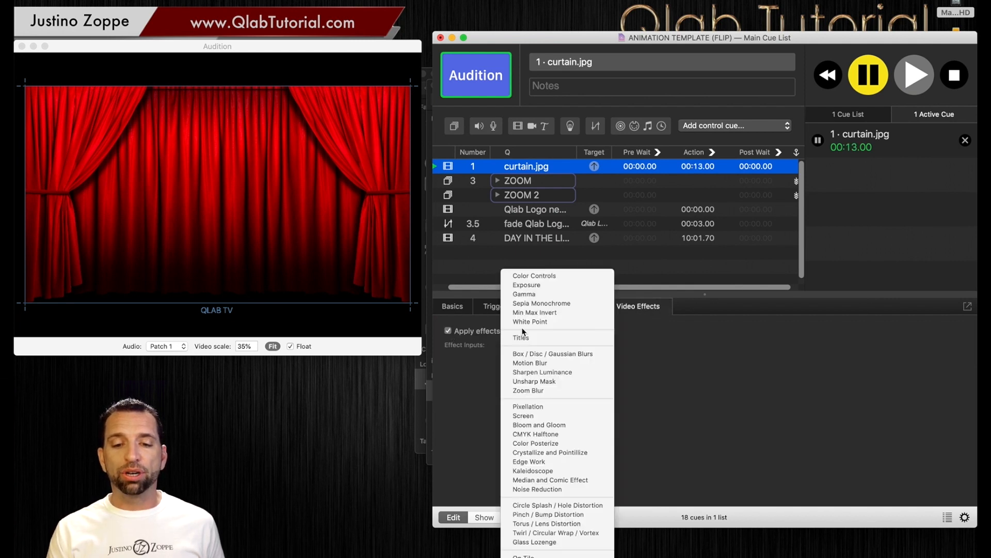
click(545, 277)
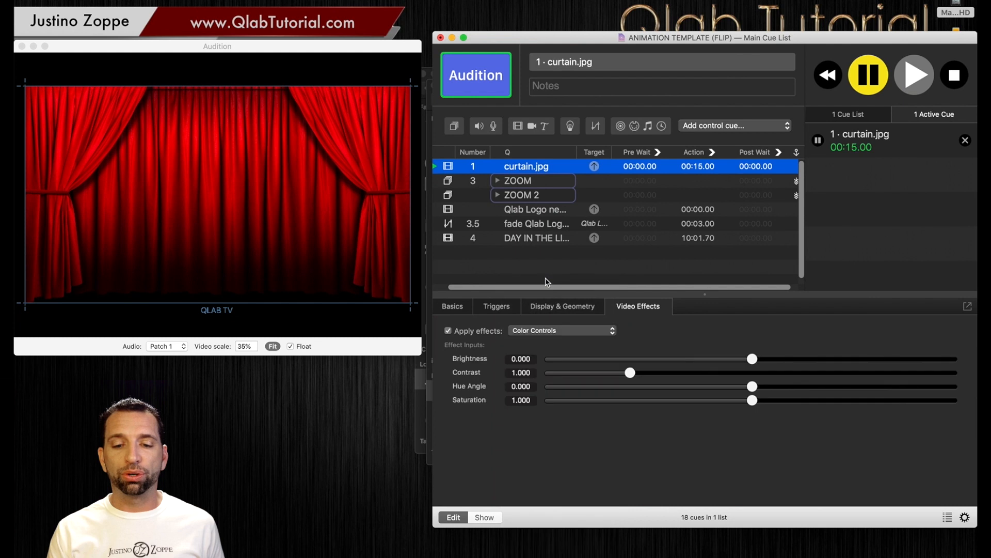
Try out the brightness, contrast and hue angle adjustments of the Color Controls effect on curtain.jpg.
click(544, 359)
drag(546, 361, 752, 360)
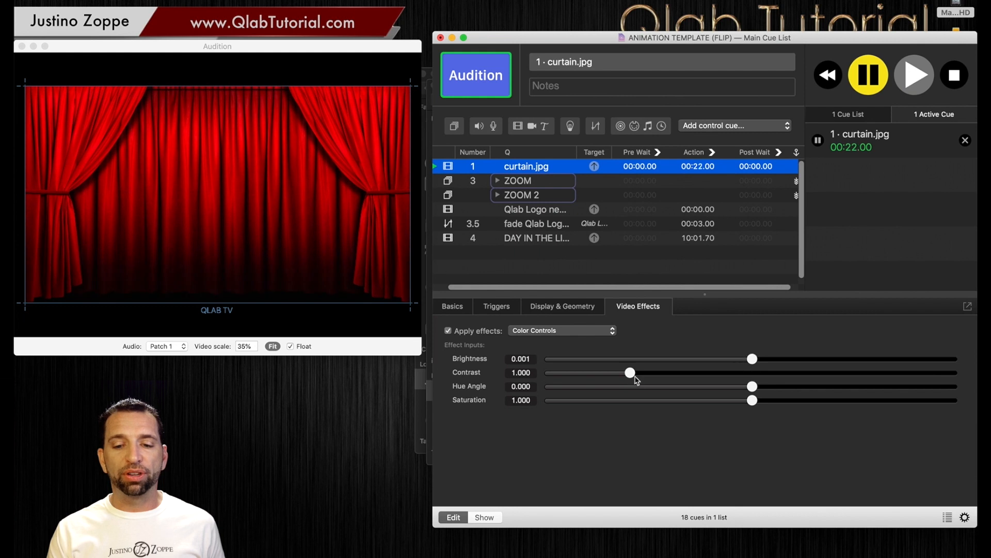
drag(684, 374, 868, 372)
drag(756, 379, 779, 395)
Try the Gamma effect on curtain.jpg, and replace it with Sepia Monochrome set to the Monochrome variant.
click(546, 330)
click(547, 336)
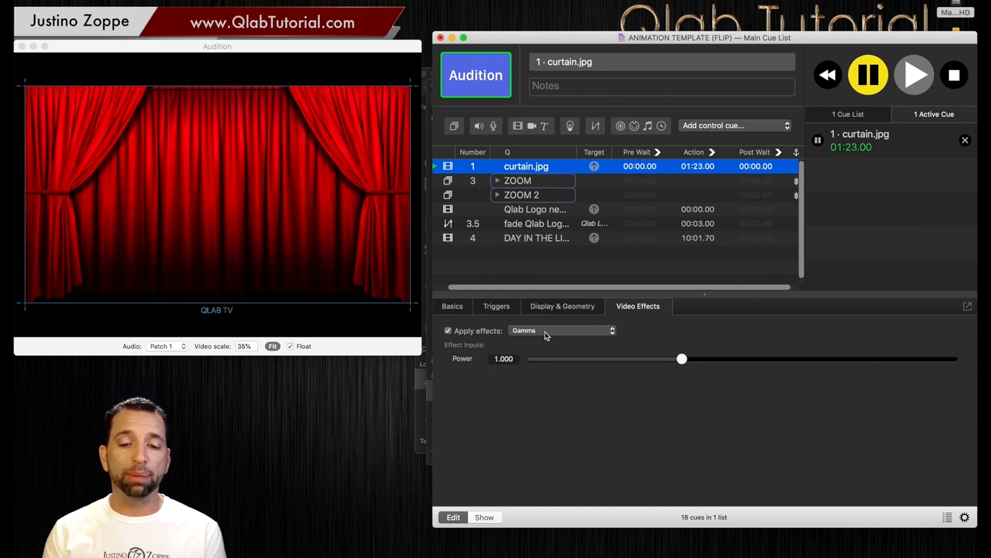
click(547, 334)
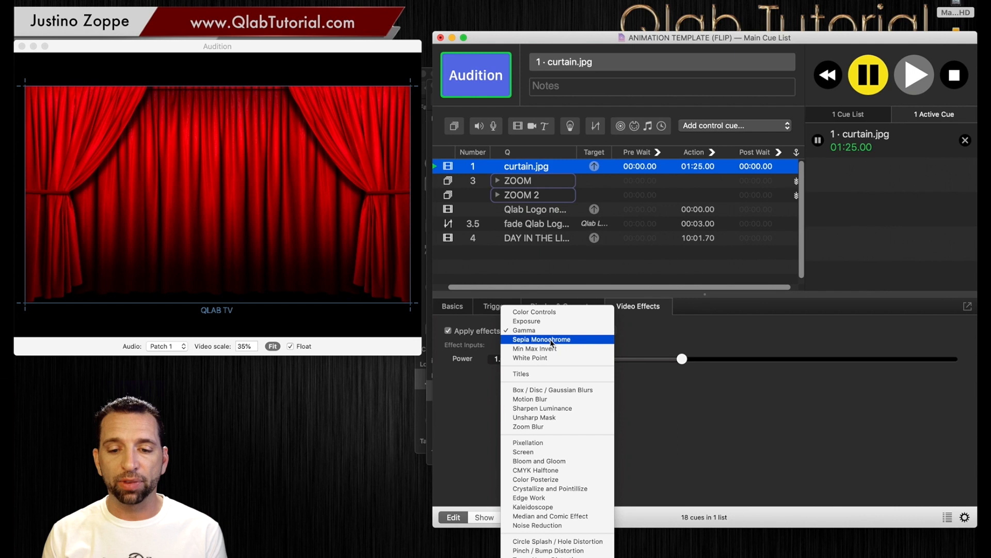
click(564, 340)
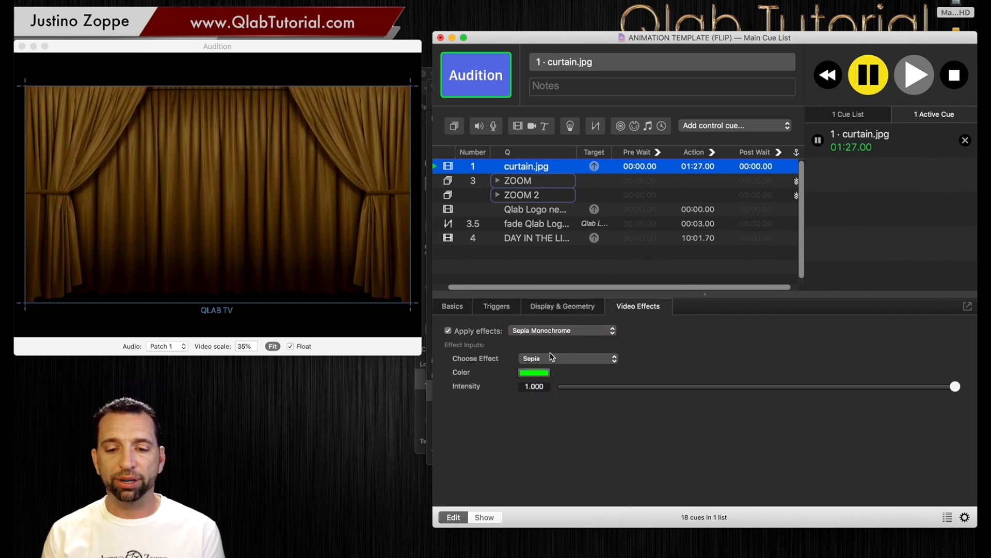
click(547, 360)
click(545, 370)
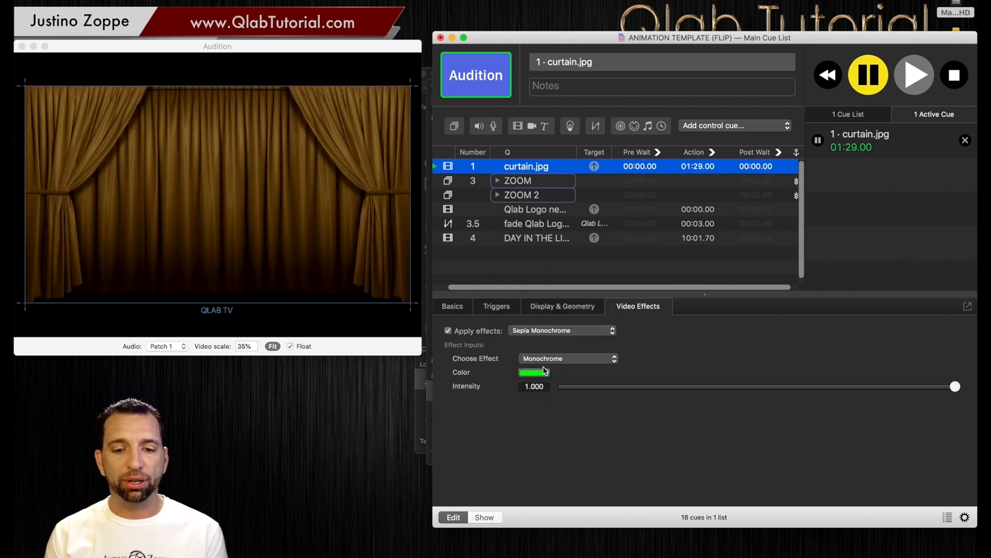
Try magenta, blue and red tints for the Monochrome effect's color, ending on orange.
click(543, 372)
drag(83, 487, 116, 522)
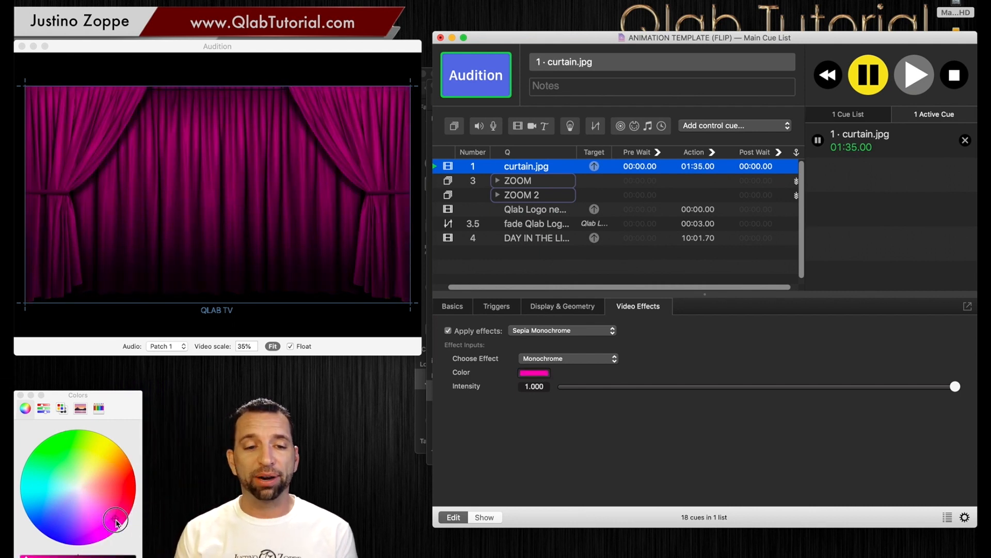
click(38, 519)
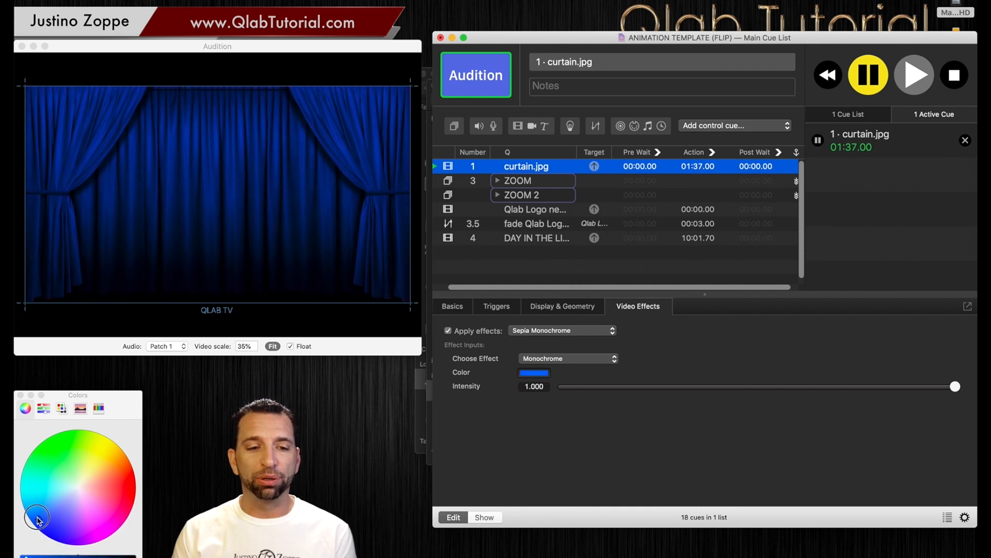
click(26, 476)
click(145, 500)
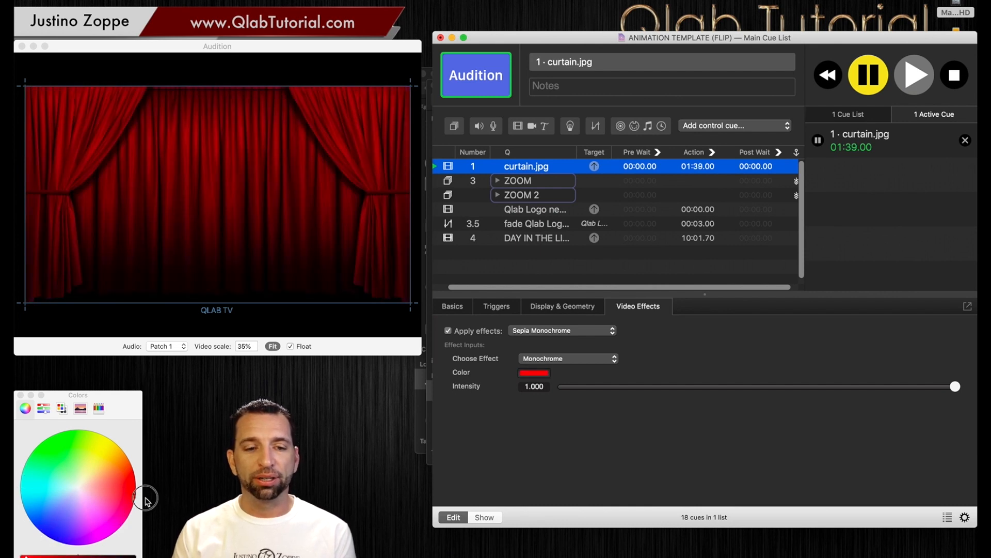
click(99, 533)
mouse_move(100, 534)
mouse_down()
mouse_move(154, 478)
mouse_move(43, 384)
mouse_move(11, 470)
mouse_move(103, 533)
mouse_move(73, 458)
mouse_move(77, 526)
mouse_move(135, 491)
mouse_move(95, 483)
mouse_move(132, 498)
mouse_move(135, 470)
mouse_move(118, 470)
mouse_up()
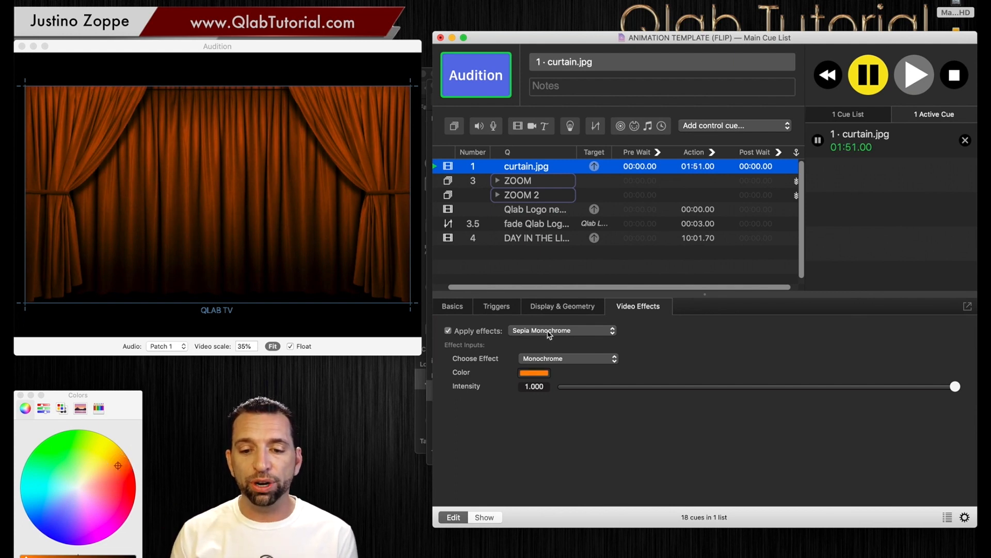
Apply the Kaleidoscope effect to curtain.jpg with Count 5.084, Input X 0.495 and Angle -55.327.
click(548, 331)
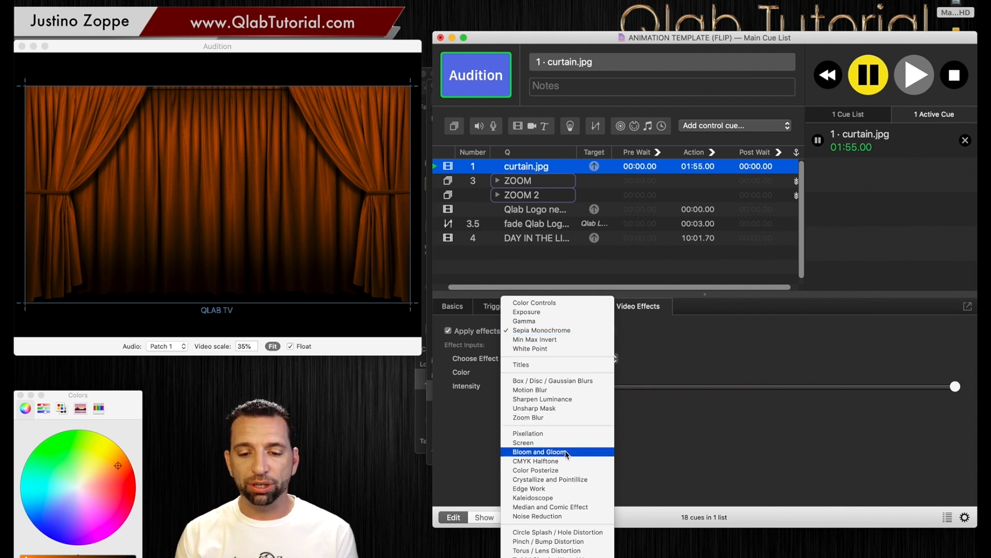
click(564, 498)
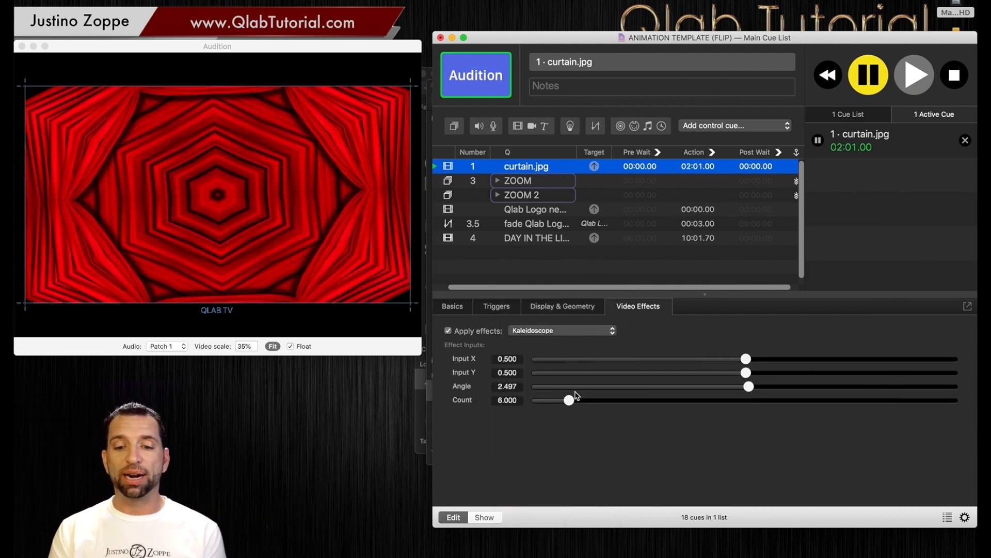
mouse_move(570, 401)
mouse_down()
mouse_move(589, 399)
mouse_move(565, 402)
mouse_up()
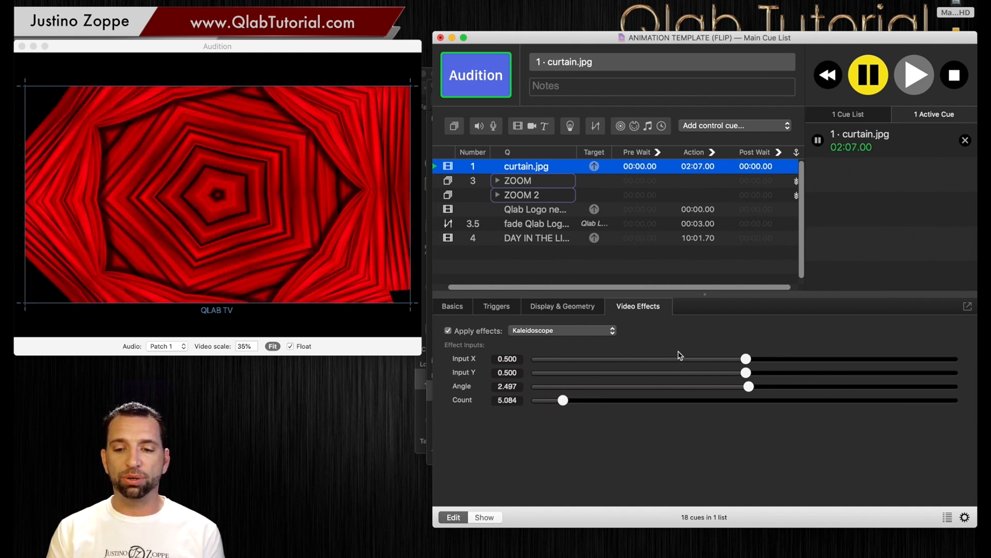
drag(746, 361, 682, 398)
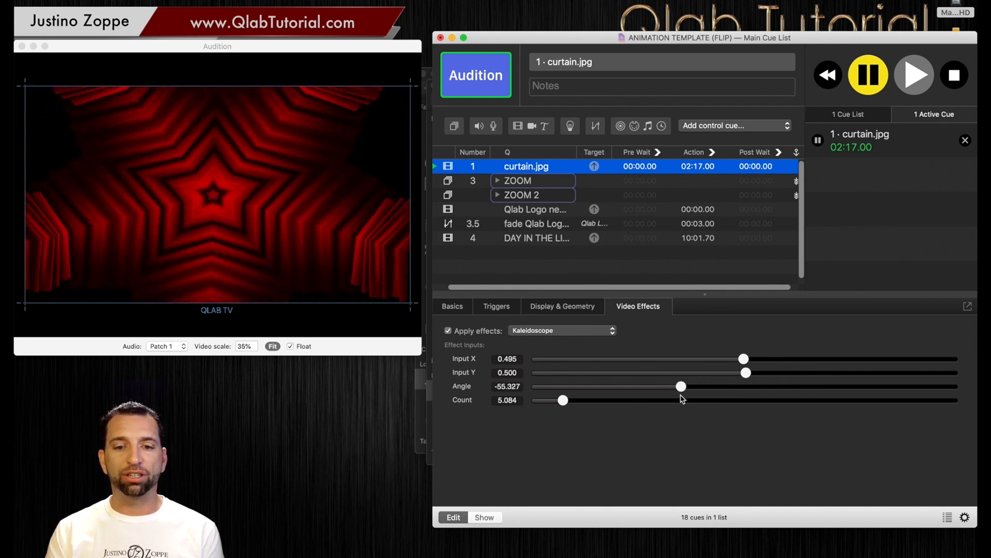
Set curtain.jpg to Custom Geometry with a locked scale of 0.629, and stop playback.
click(566, 306)
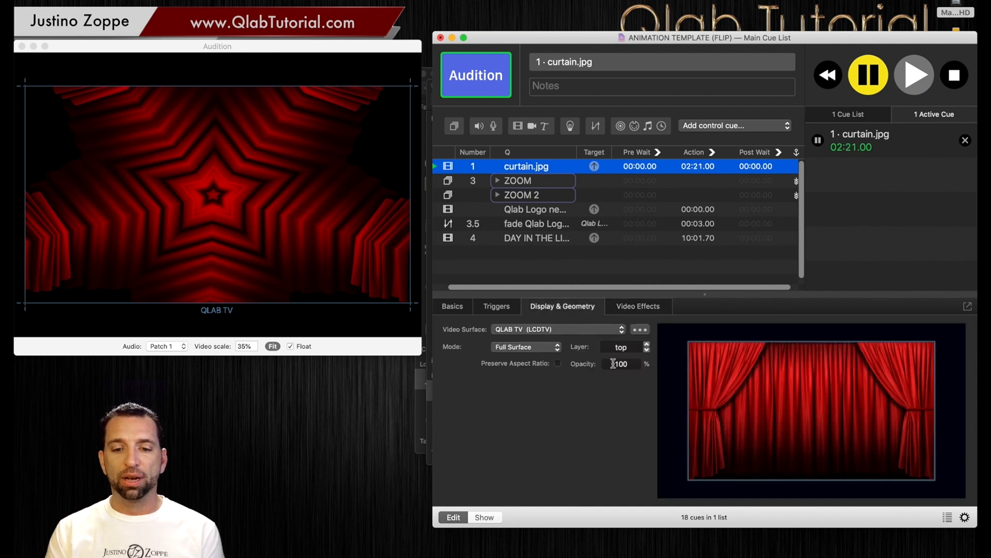
click(543, 349)
click(537, 356)
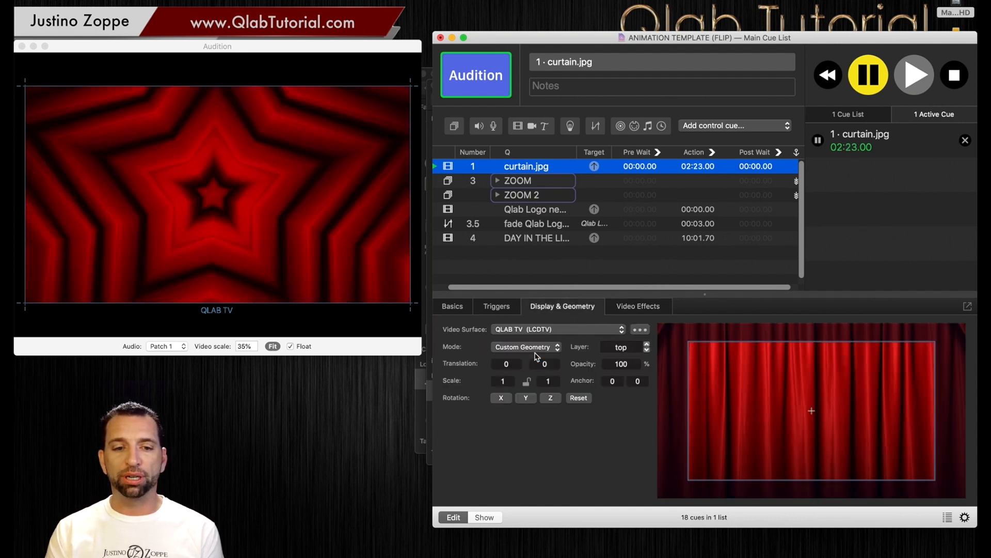
mouse_move(554, 381)
mouse_down()
mouse_move(548, 416)
mouse_move(548, 392)
mouse_up()
click(528, 384)
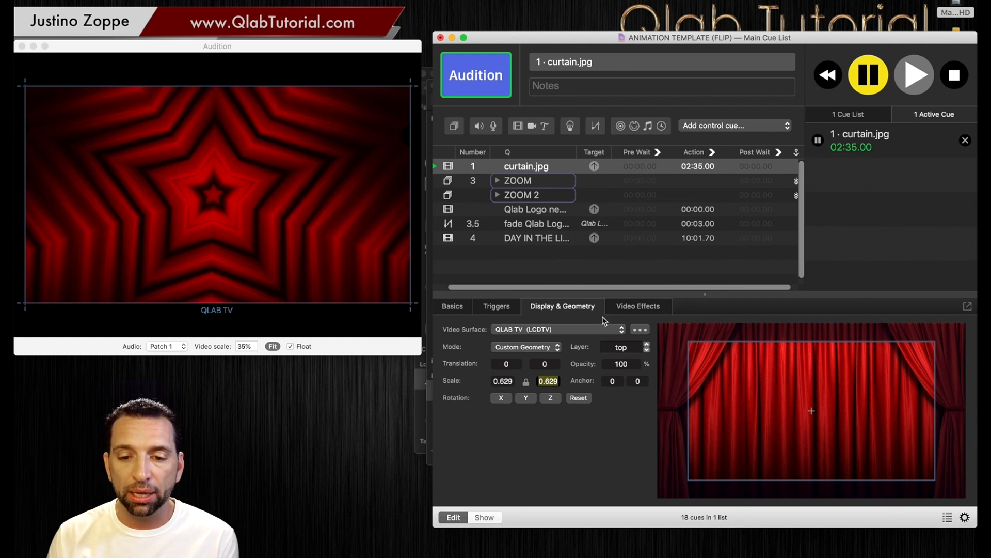
click(562, 270)
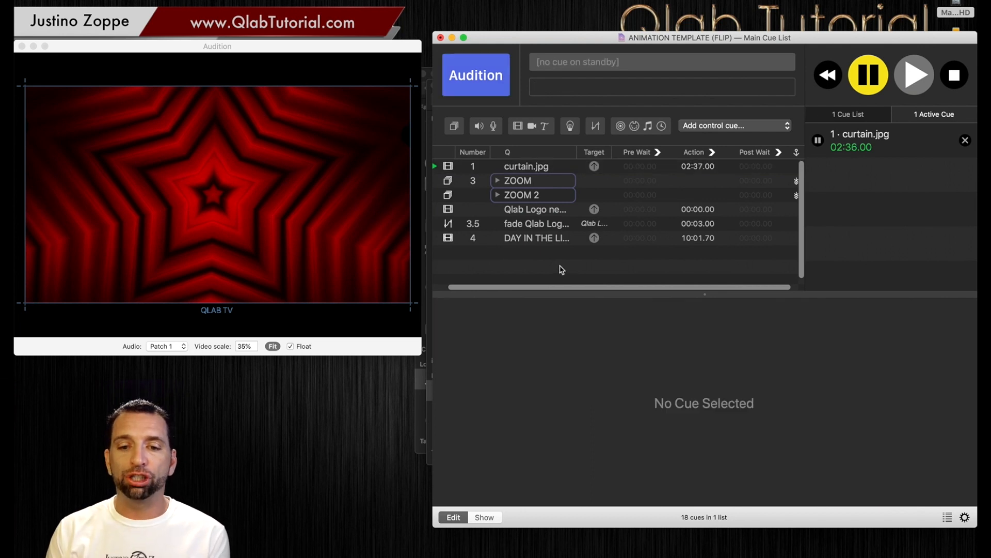
click(954, 76)
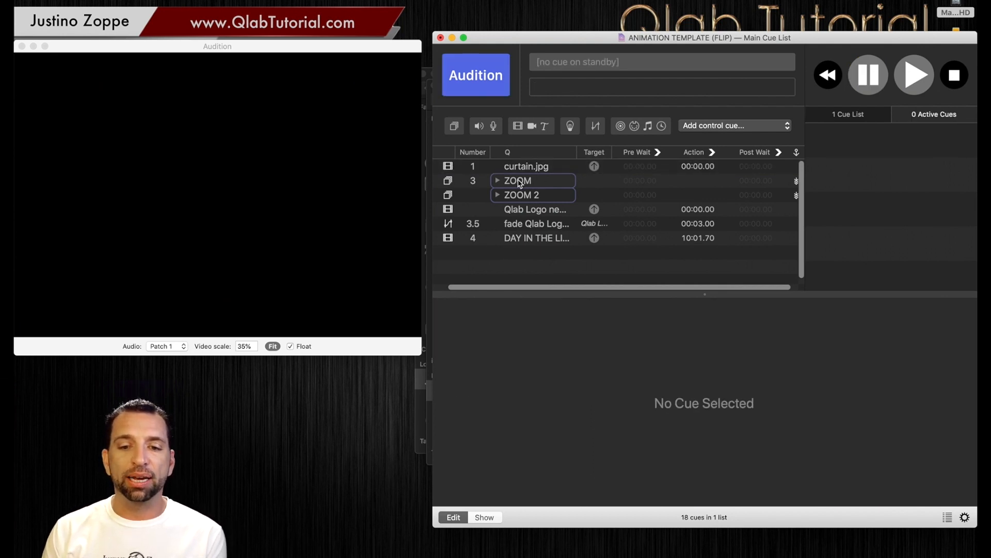
Expand the ZOOM group and preview the ZOOM and ZOOM 2 group cues, stopping playback after each.
click(519, 183)
click(498, 181)
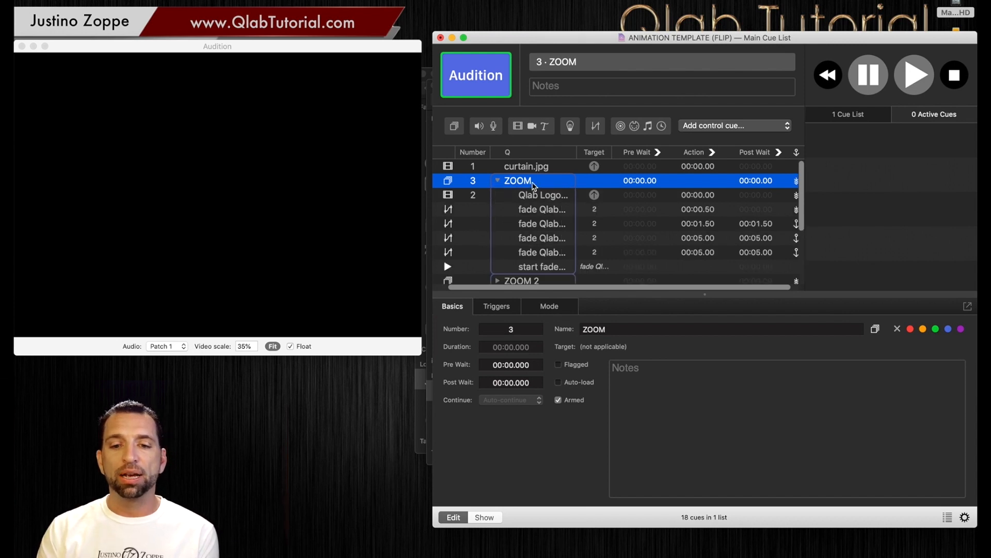
key(space)
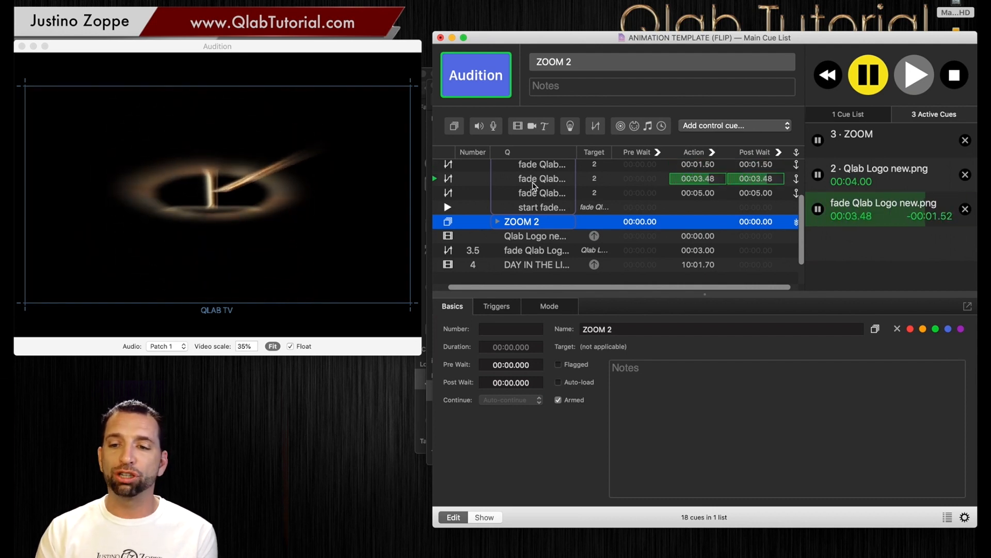
click(956, 78)
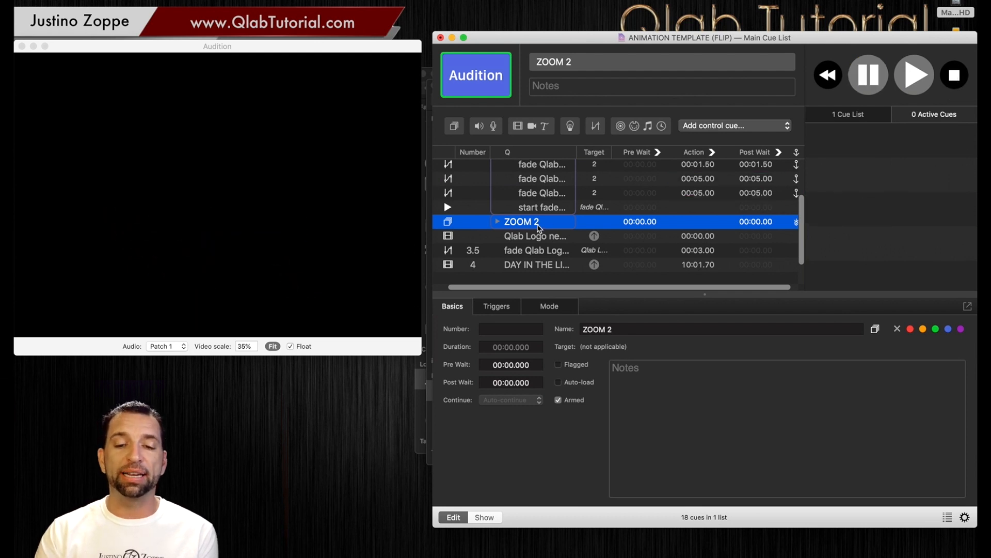
key(space)
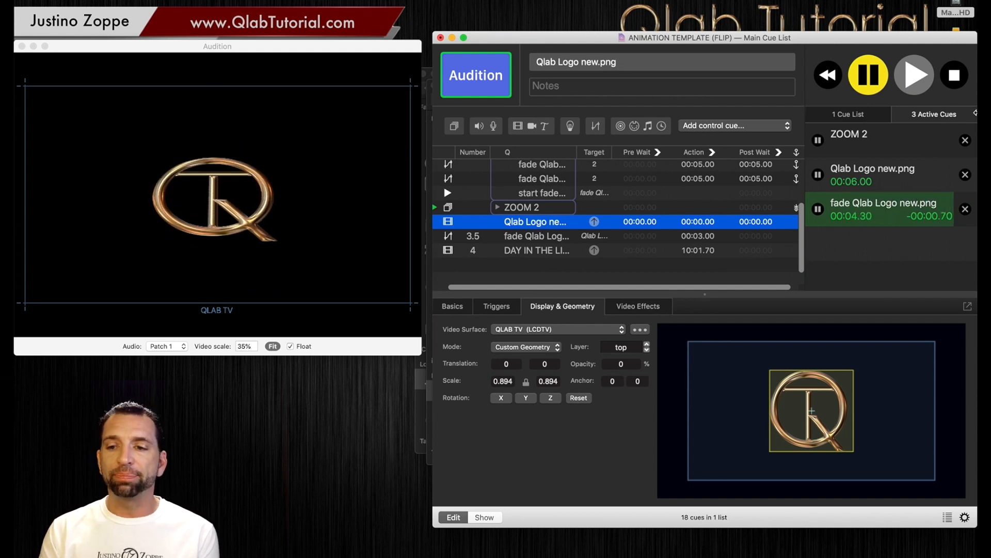
click(953, 83)
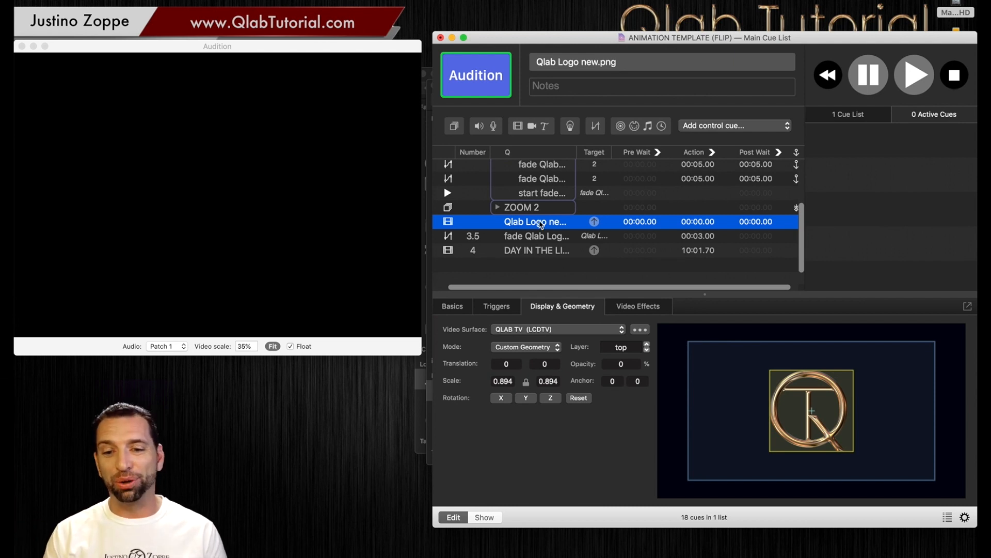
Play the DAY IN THE LIFE 10min720.mov cue and lower its master audio level to silence.
click(516, 253)
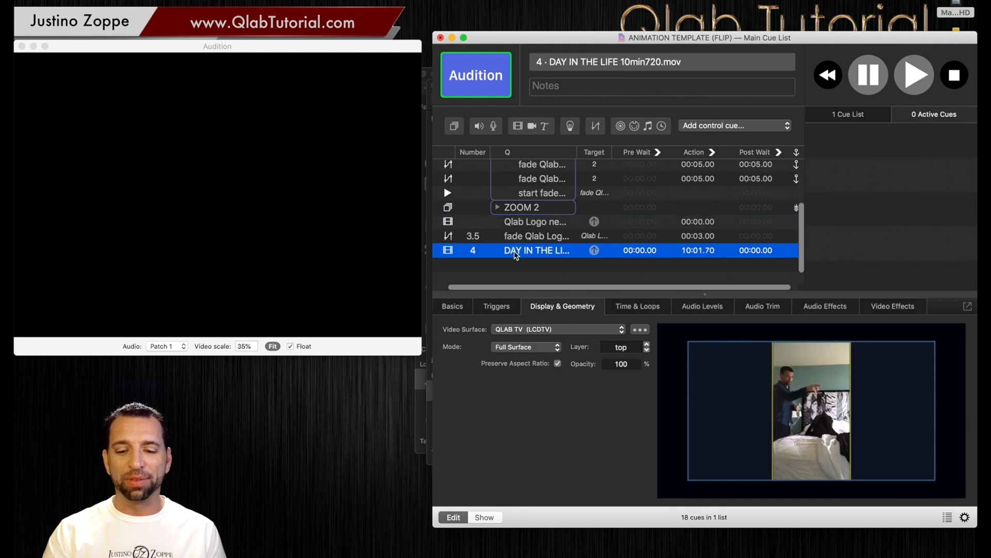
key(space)
click(533, 253)
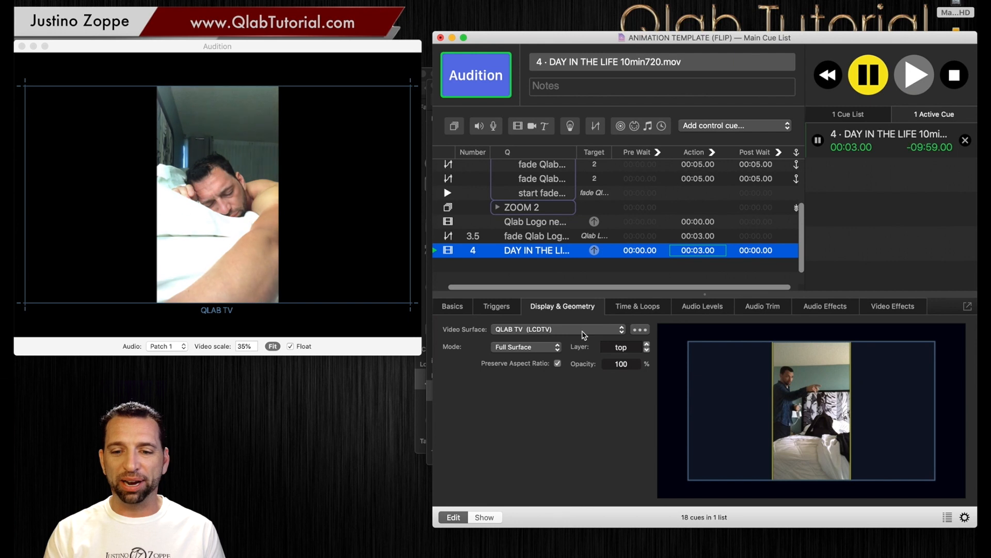
click(690, 309)
drag(616, 366, 614, 452)
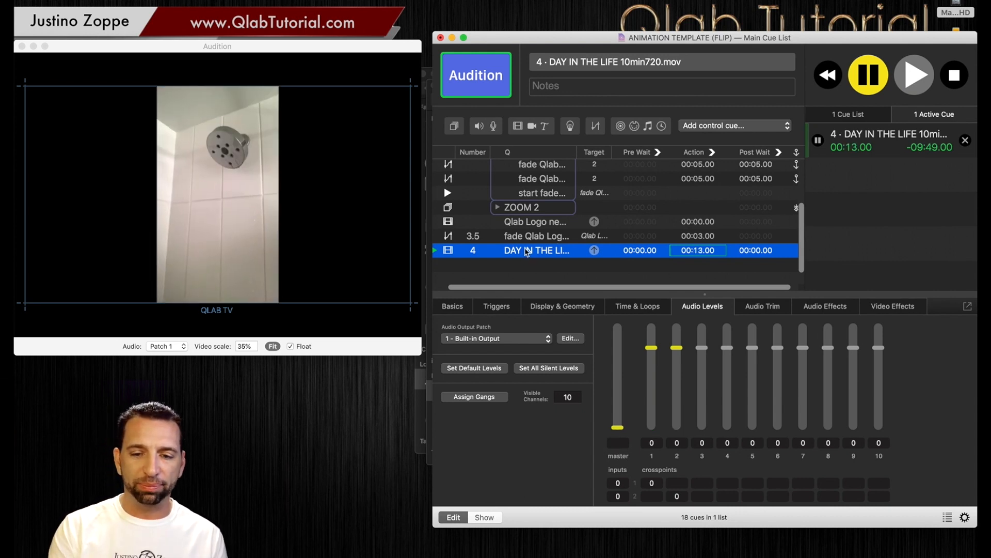
Duplicate the DAY IN THE LIFE 10min720.mov cue and stop playback.
key(super+d)
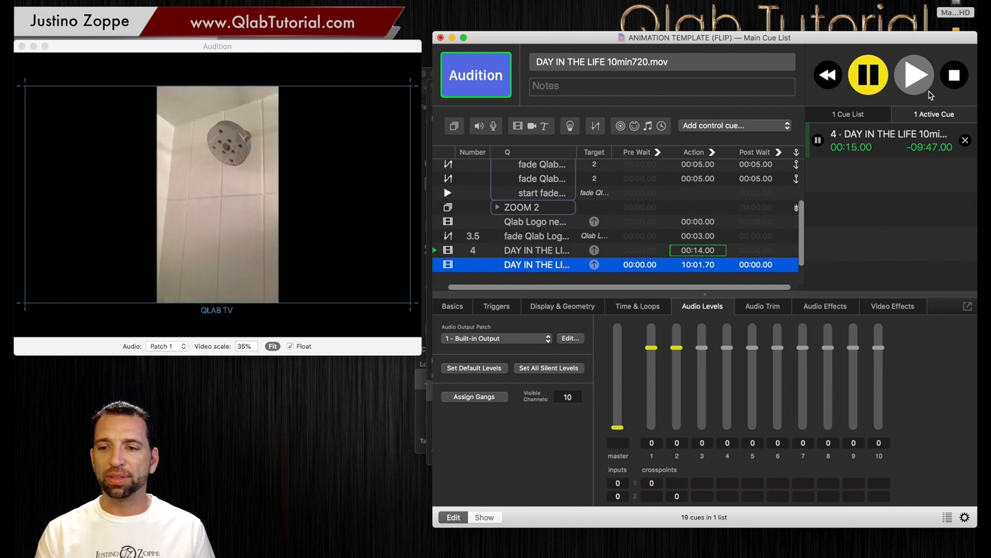
key(Escape)
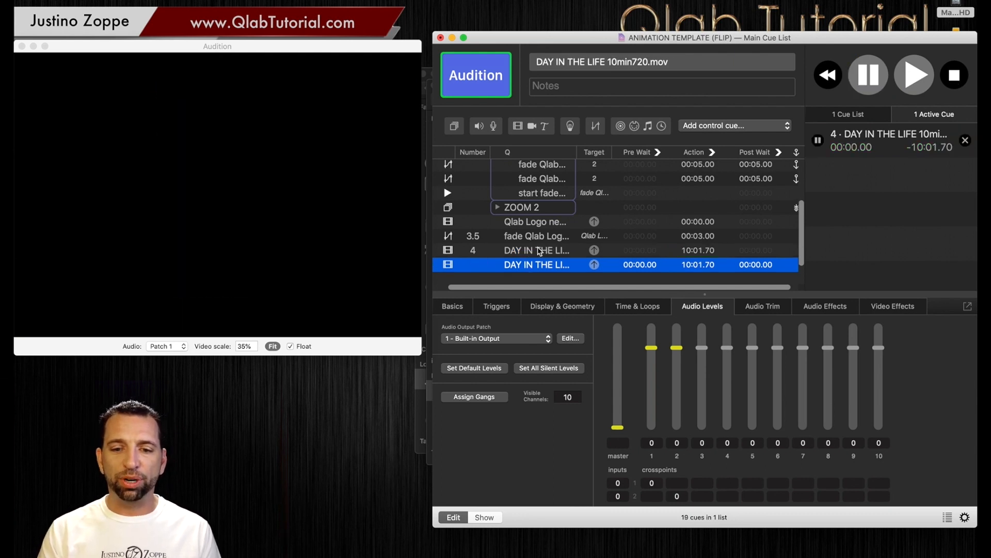
Apply the Box / Disc / Gaussian Blurs video effect to the original DAY IN THE LIFE cue, number 4.
click(540, 251)
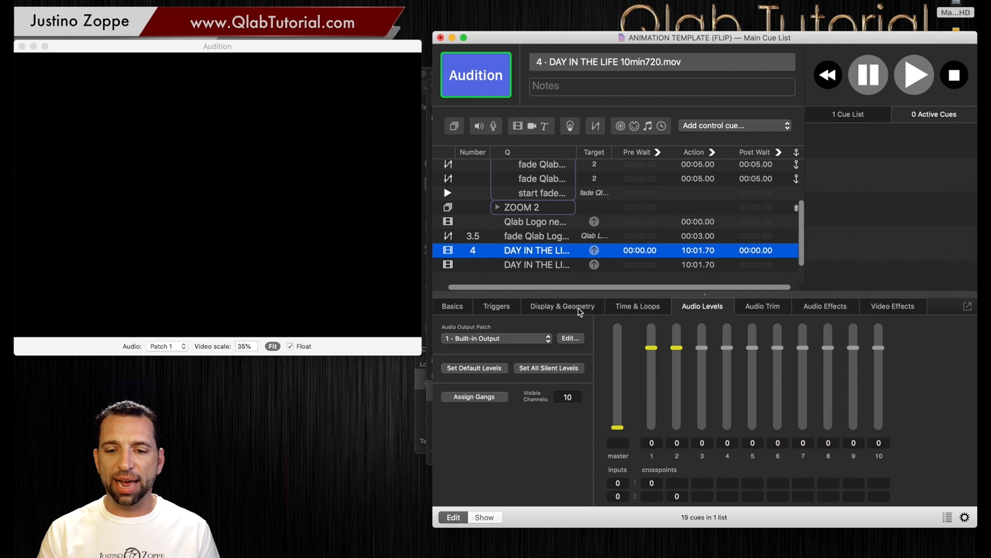
click(881, 309)
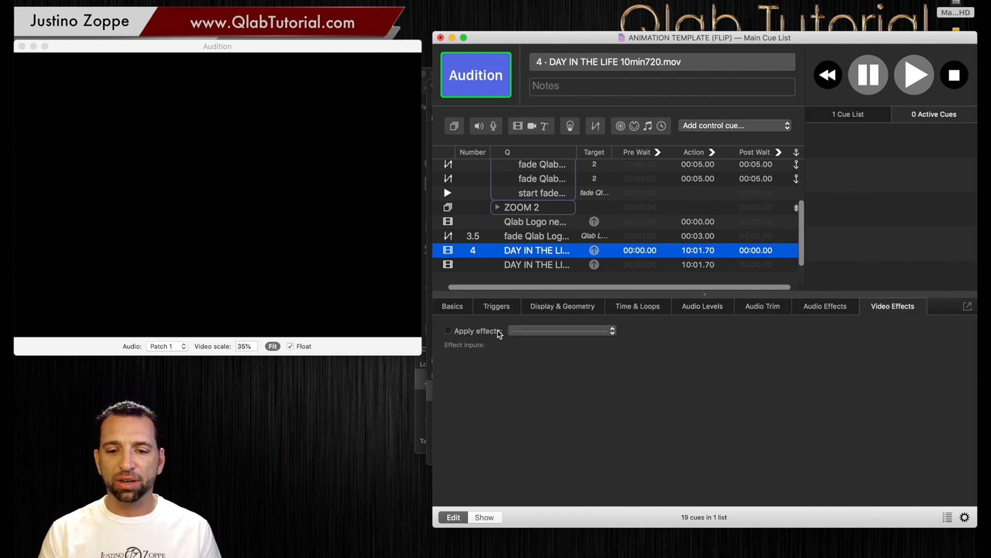
click(526, 333)
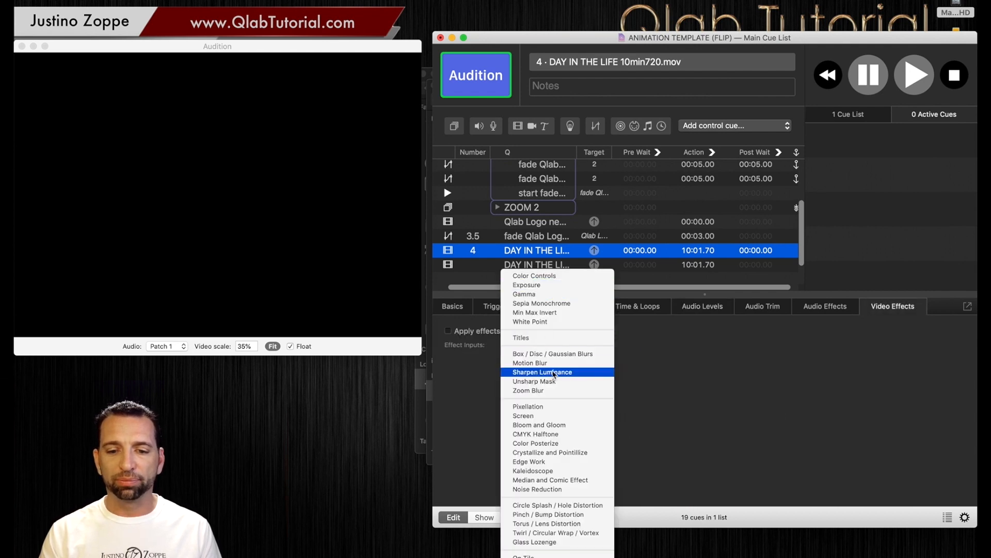
click(557, 354)
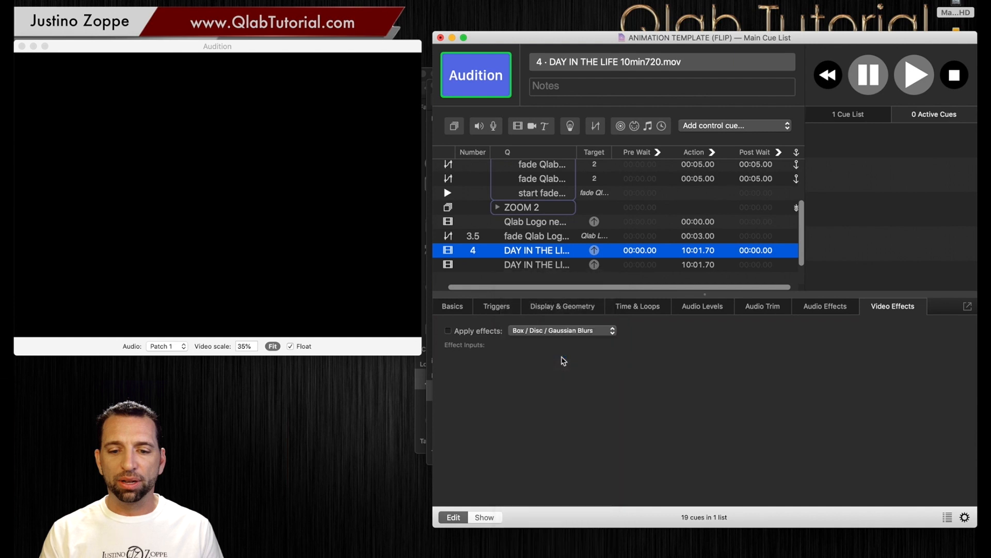
click(448, 331)
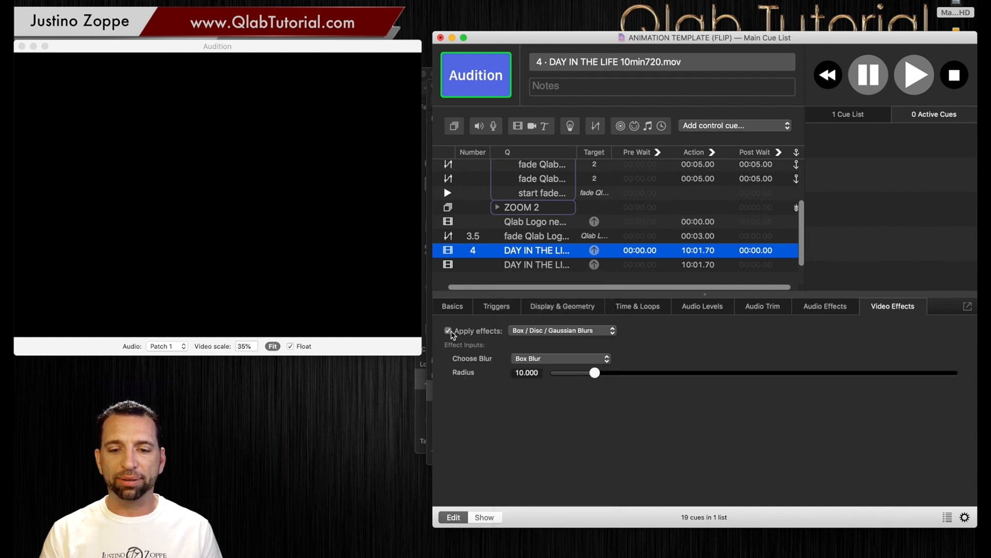
Play cue 4 and increase its Box Blur radius to strongly blur the video.
key(space)
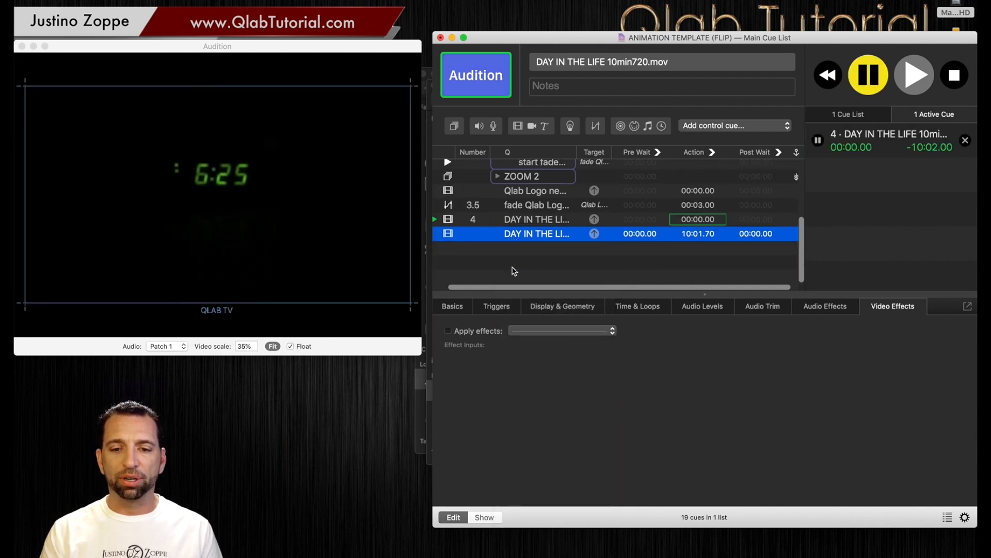
click(532, 222)
drag(594, 372, 793, 372)
Stretch the blurred cue 4 across the full surface by turning off its preserved aspect ratio.
click(589, 313)
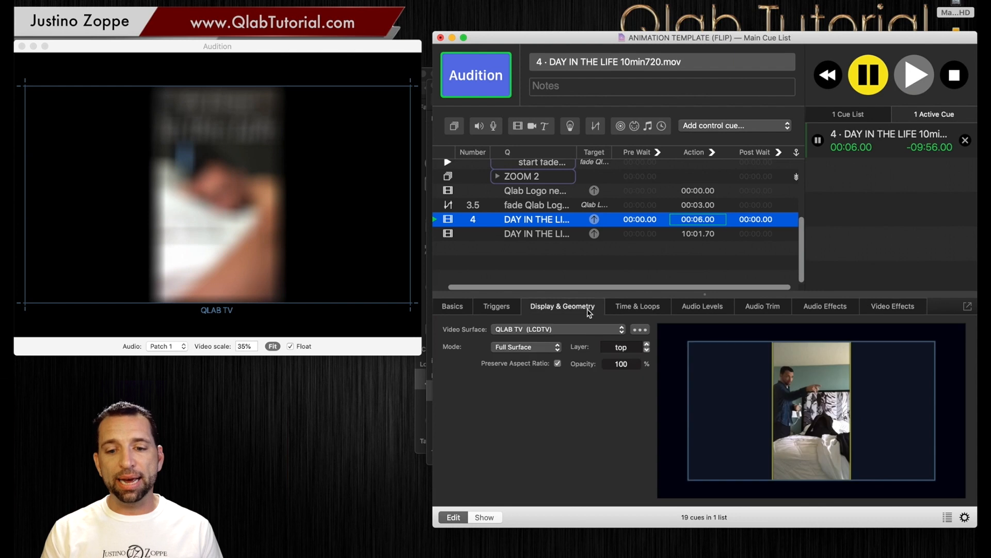
click(542, 347)
click(543, 348)
click(558, 364)
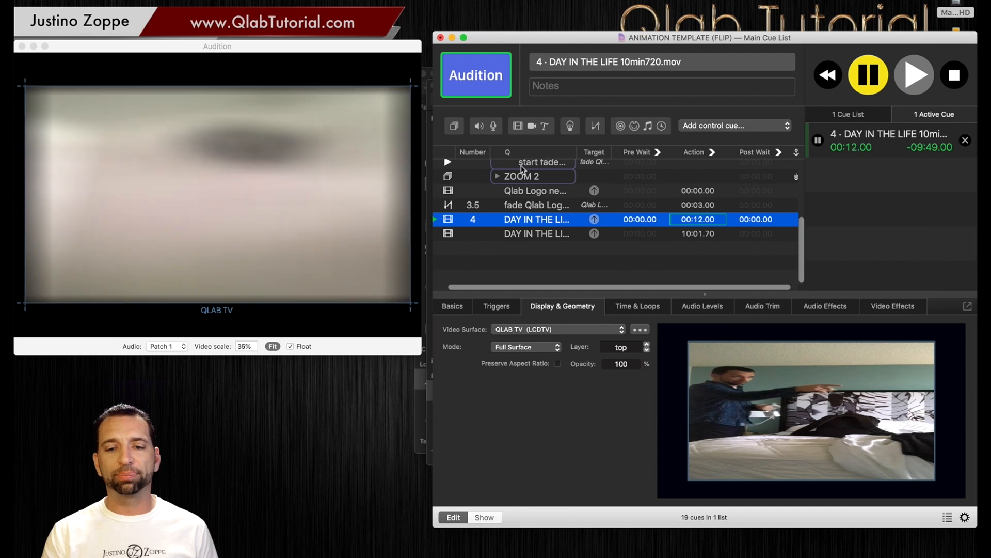
Stop playback, set cue 4 to auto-continue into its duplicate, and play both cues together.
click(518, 233)
click(954, 79)
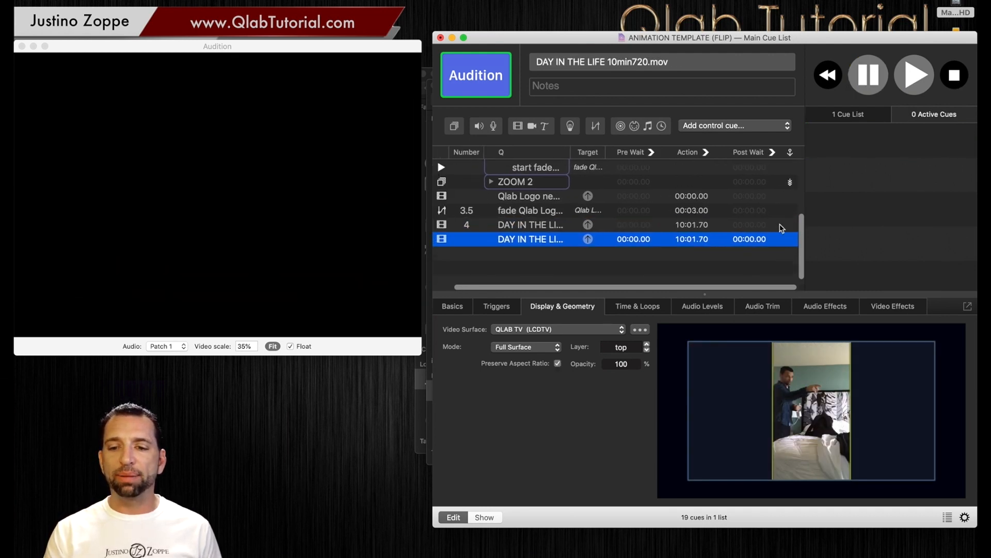
click(793, 227)
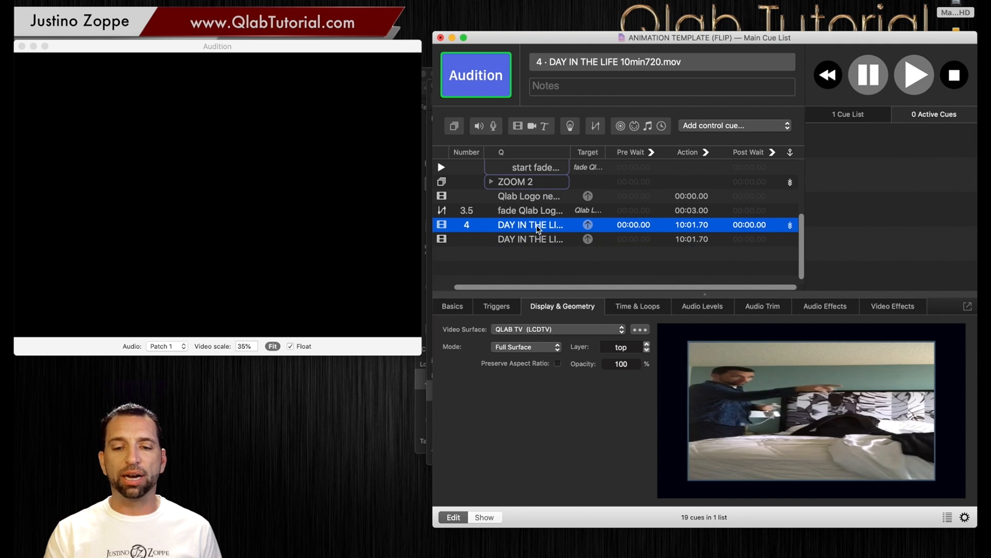
key(space)
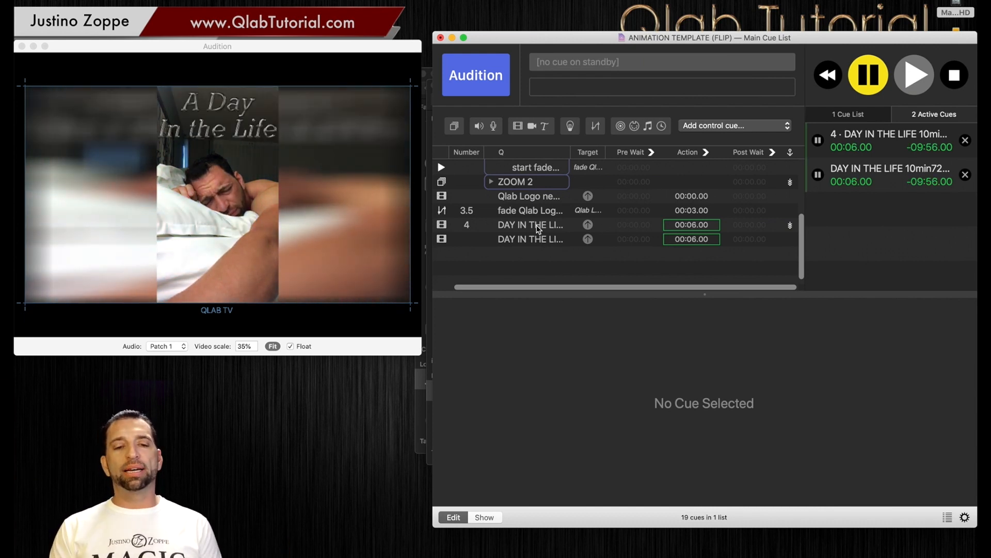
Switch cue 4 to Custom Geometry and scale it to 4.742 horizontally and 3.736 vertically.
click(534, 225)
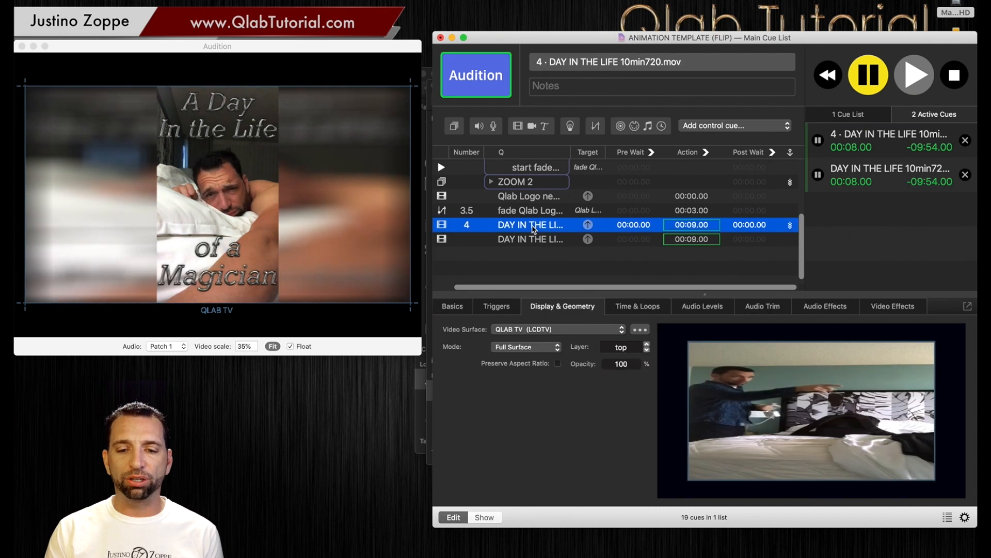
click(523, 351)
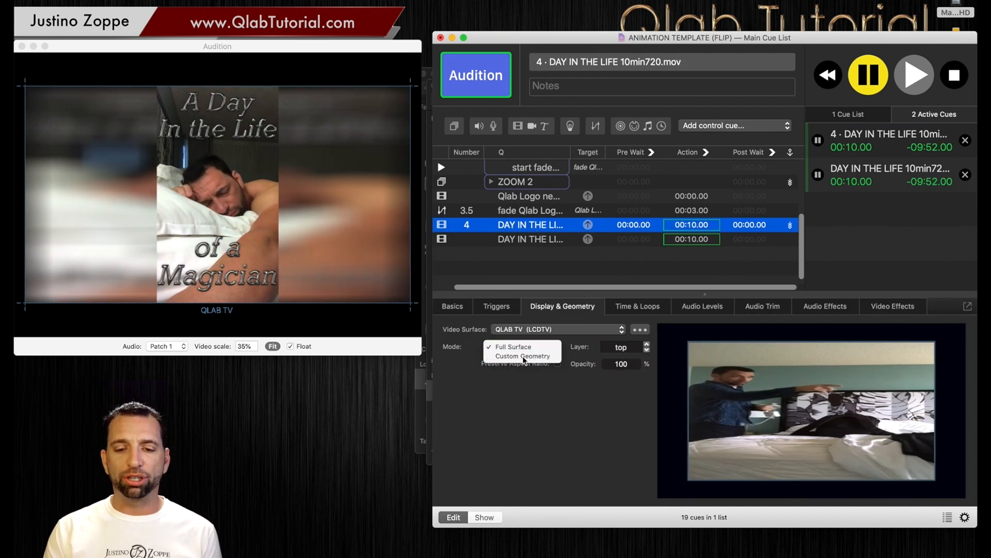
click(524, 356)
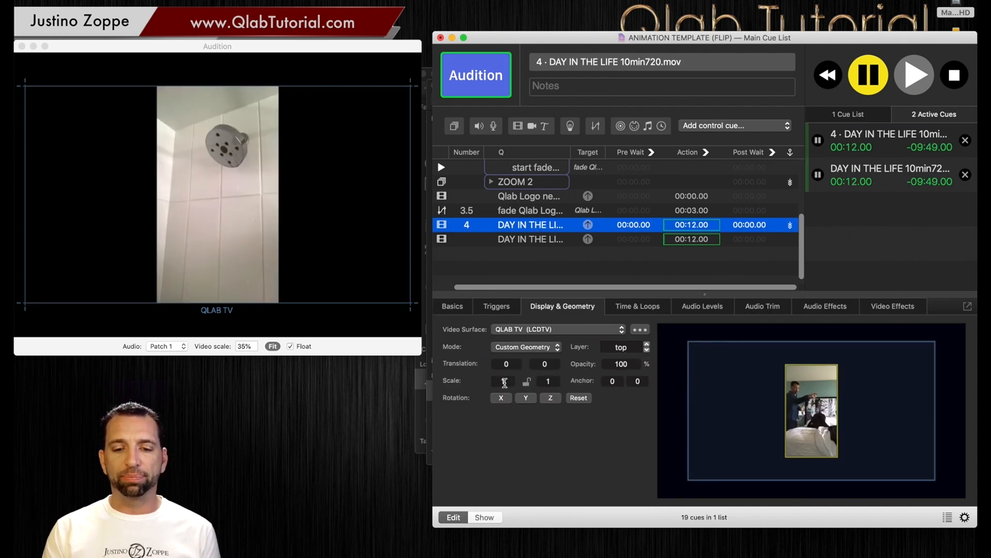
drag(549, 381, 504, 365)
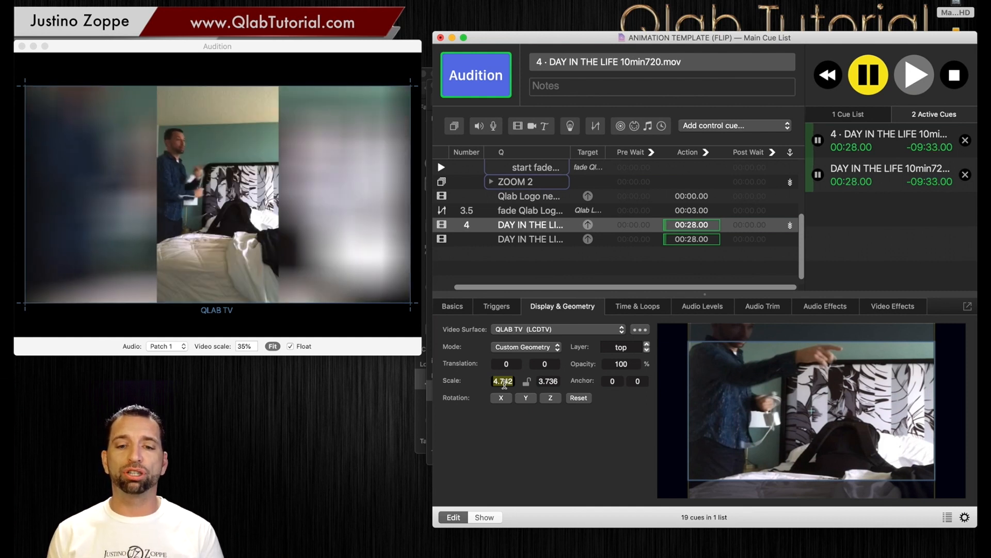
Change the video effect on cue 4 to Zoom Blur.
click(552, 239)
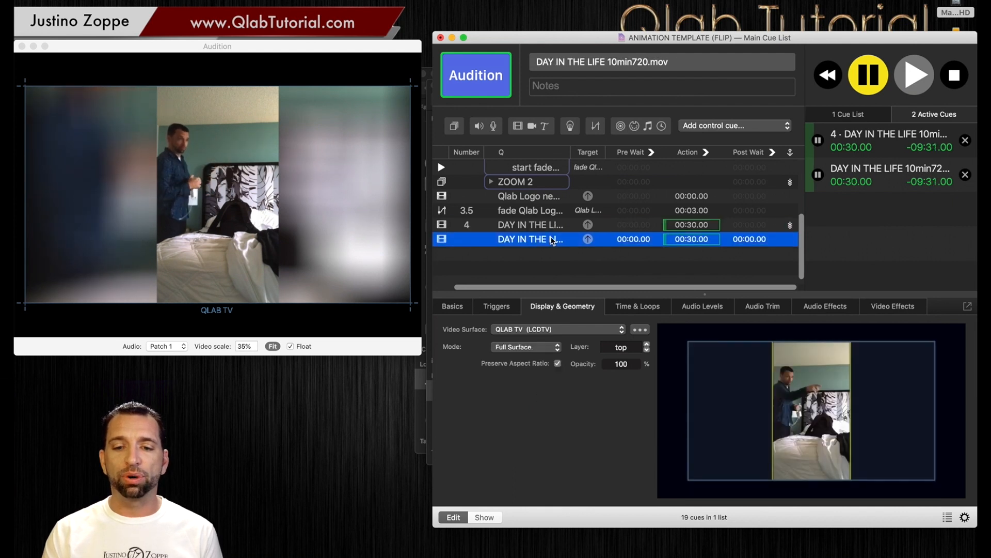
key(Up)
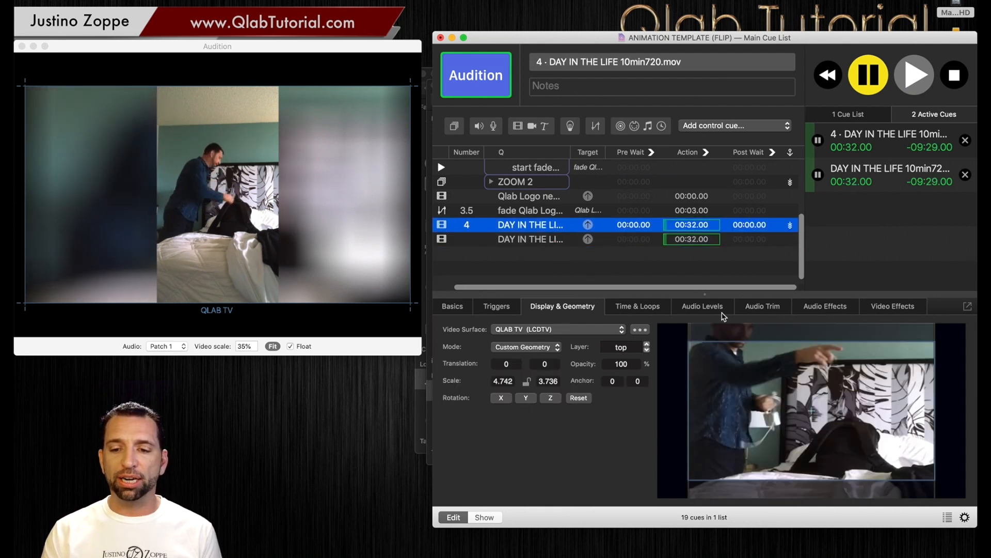
click(893, 307)
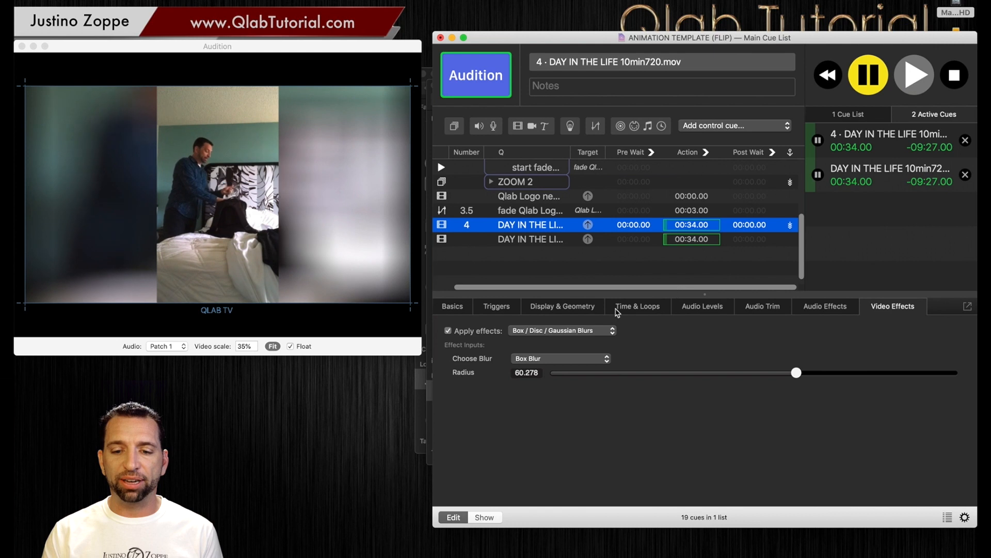
click(582, 331)
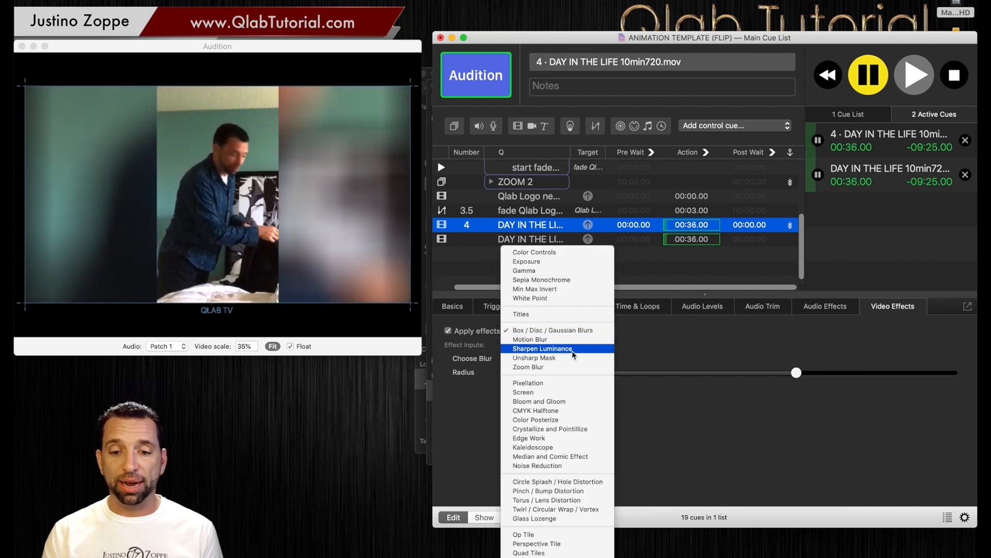
click(568, 367)
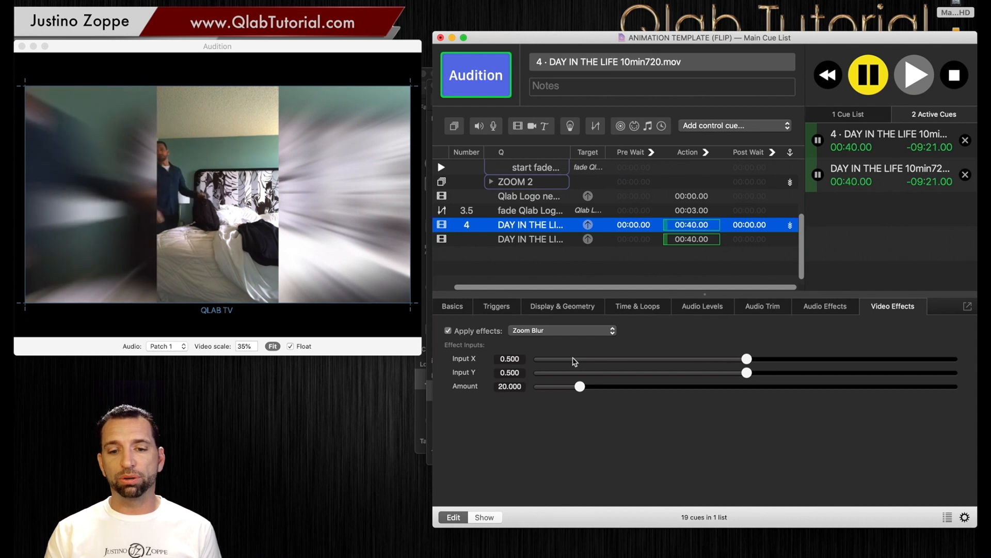
Try the Kaleidoscope and Edge Work video effects on cue 4.
click(555, 332)
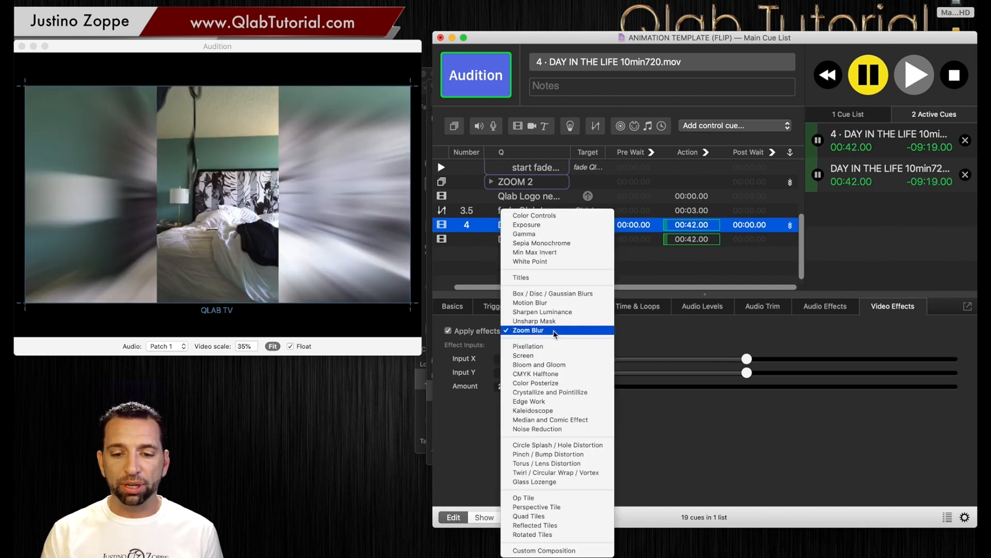
click(552, 411)
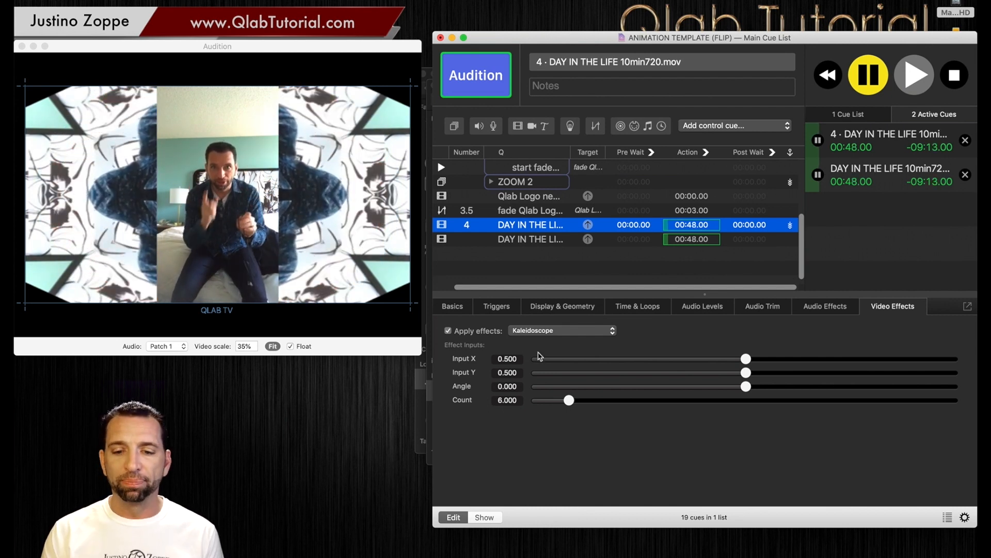
click(553, 330)
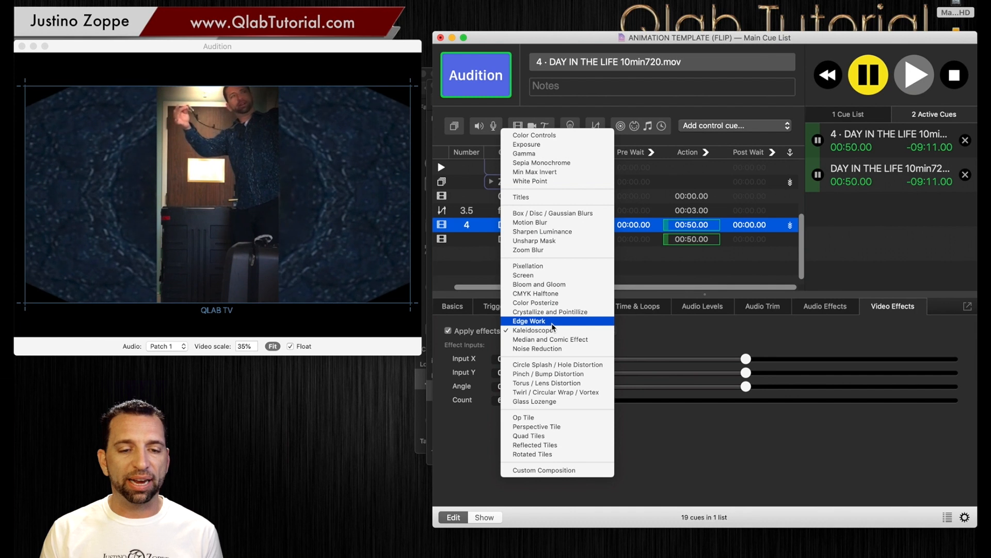
click(551, 321)
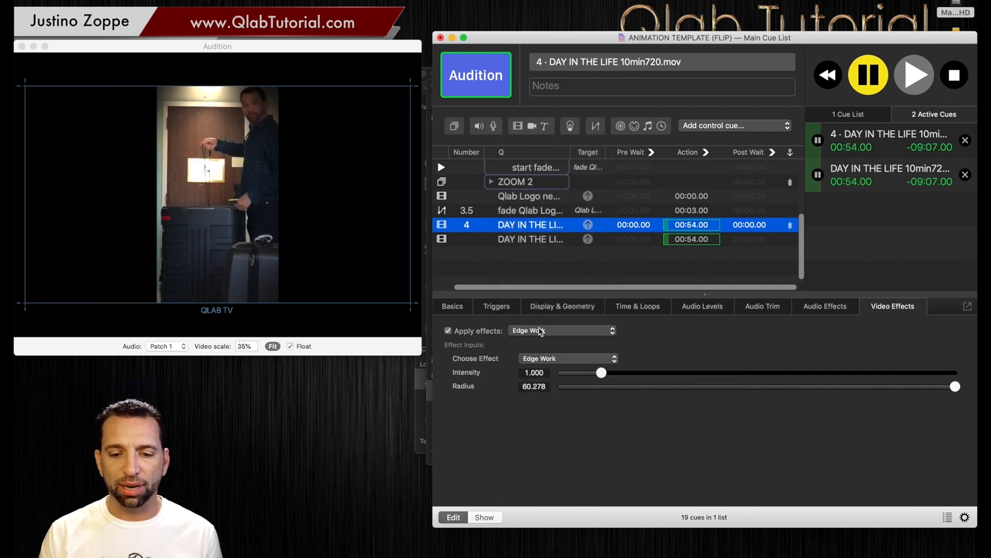
Apply the Median and Comic Effect video effect to cue 4 and choose Comic Effect.
click(540, 330)
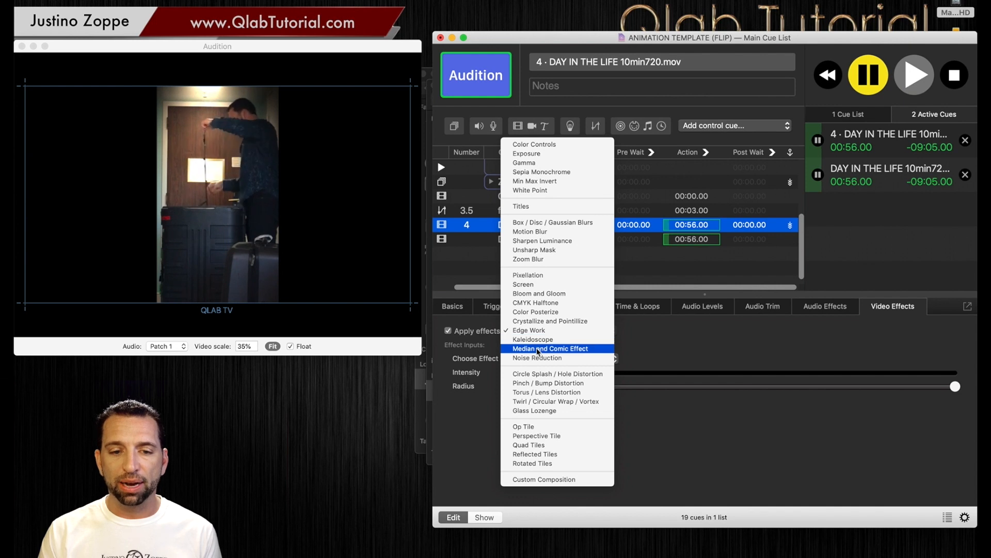
click(538, 349)
click(537, 359)
click(536, 368)
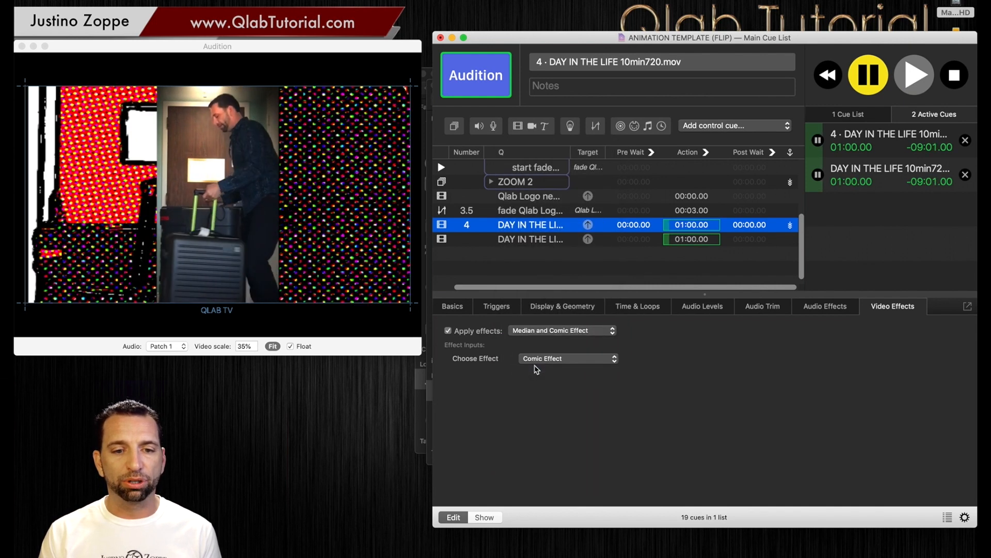